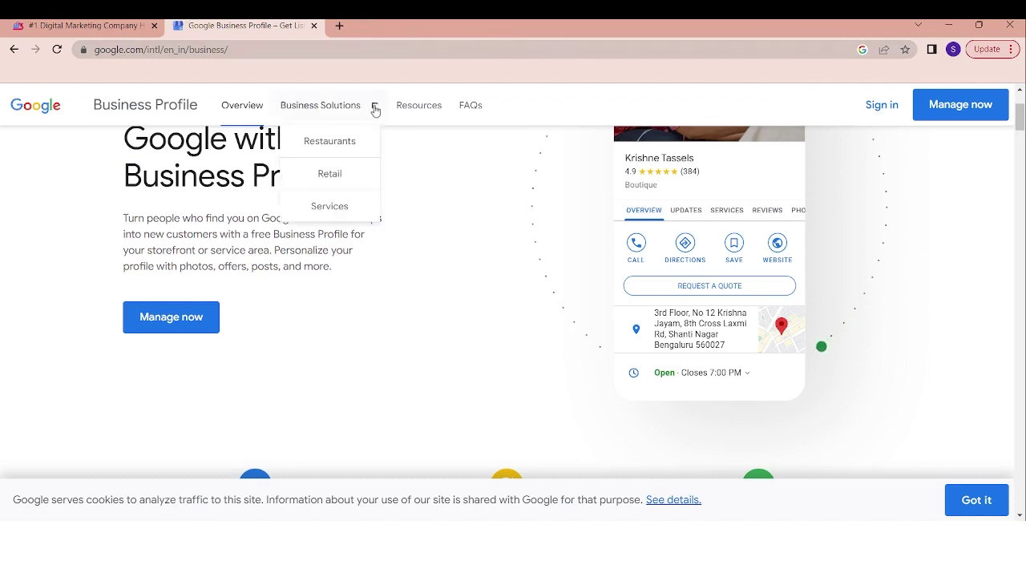
Step: Search 'google business profile' in a new Chrome tab and open the Business Profile page
click(339, 26)
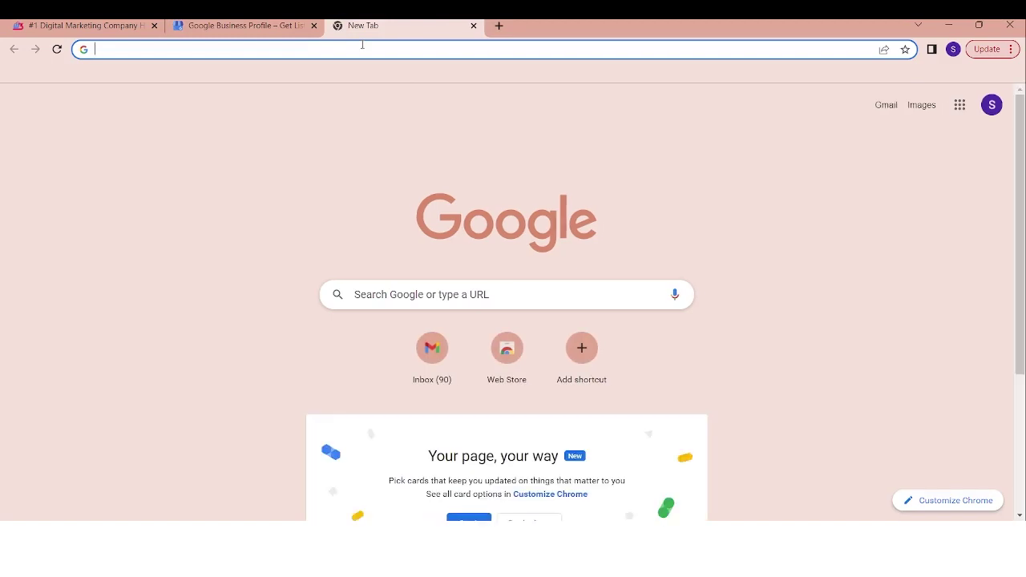
click(362, 45)
text(goog)
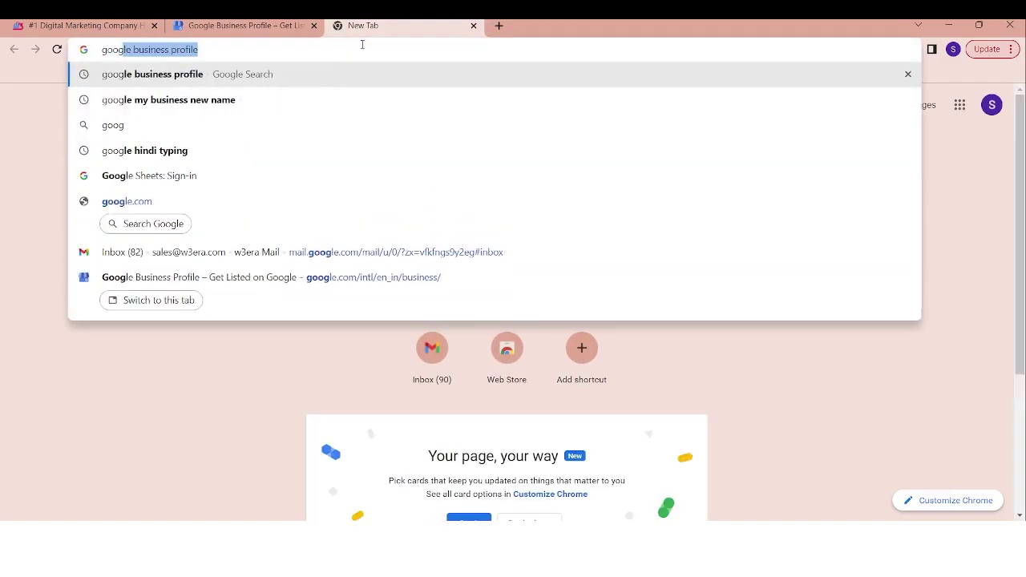
text(le bus)
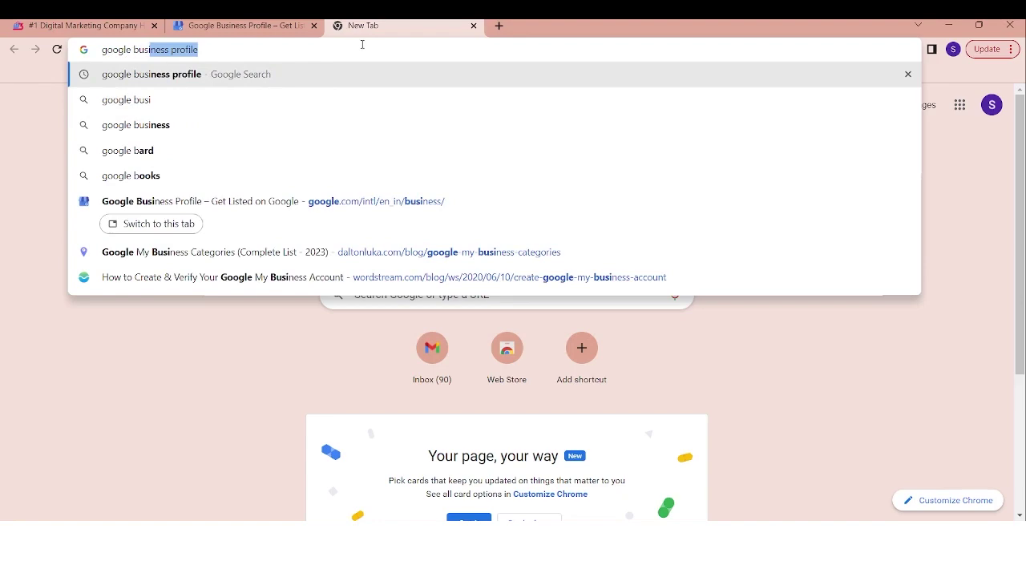
text(iness profile)
key(Return)
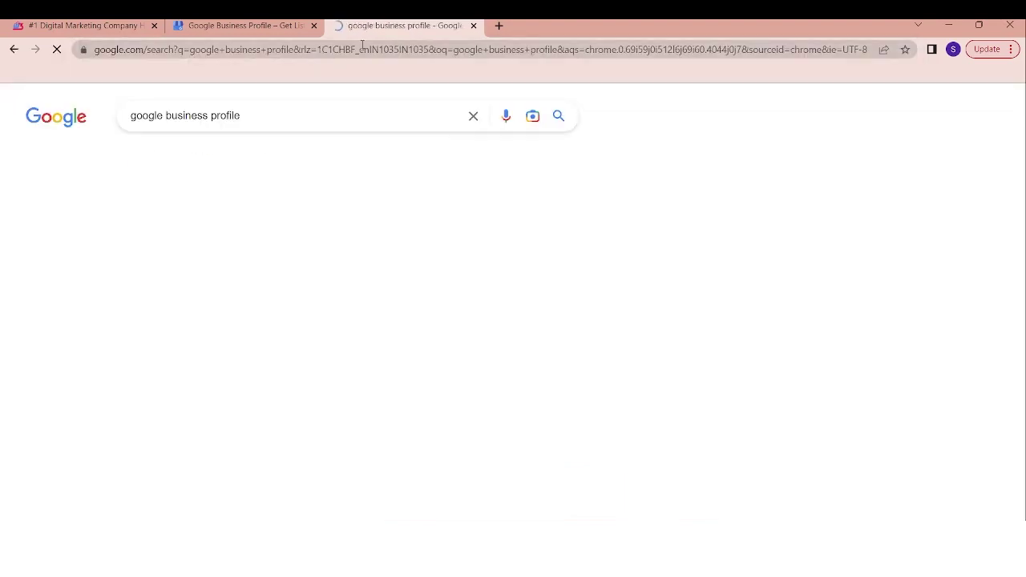
click(228, 245)
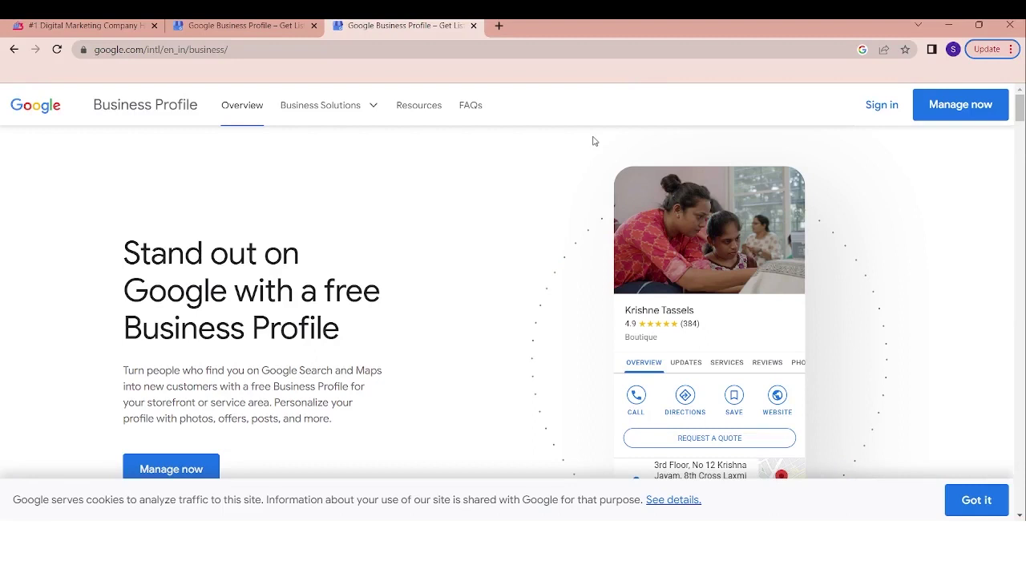
Step: Sign in and create a new business named 'W3era Web Technolgy'
click(883, 102)
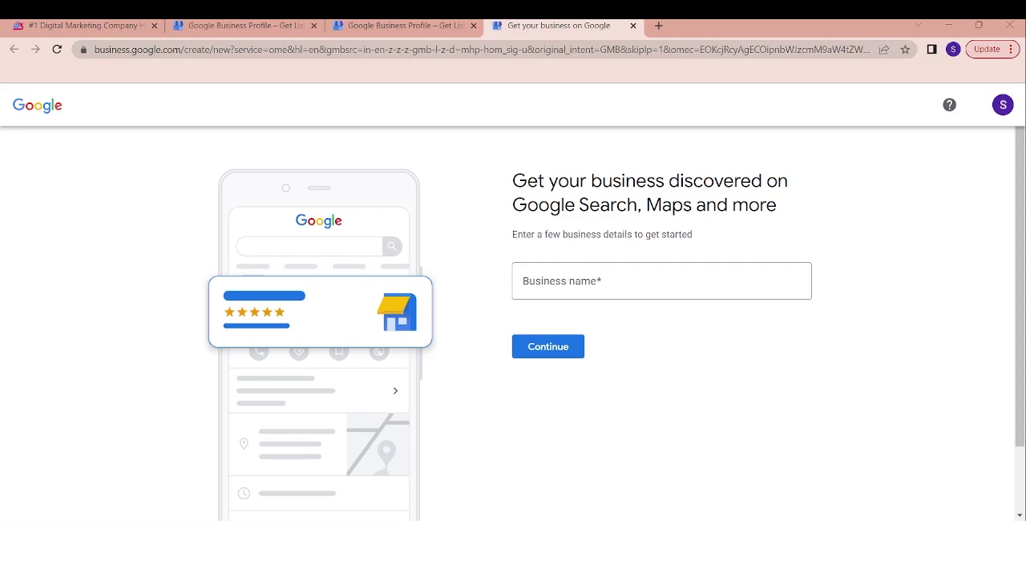
click(654, 267)
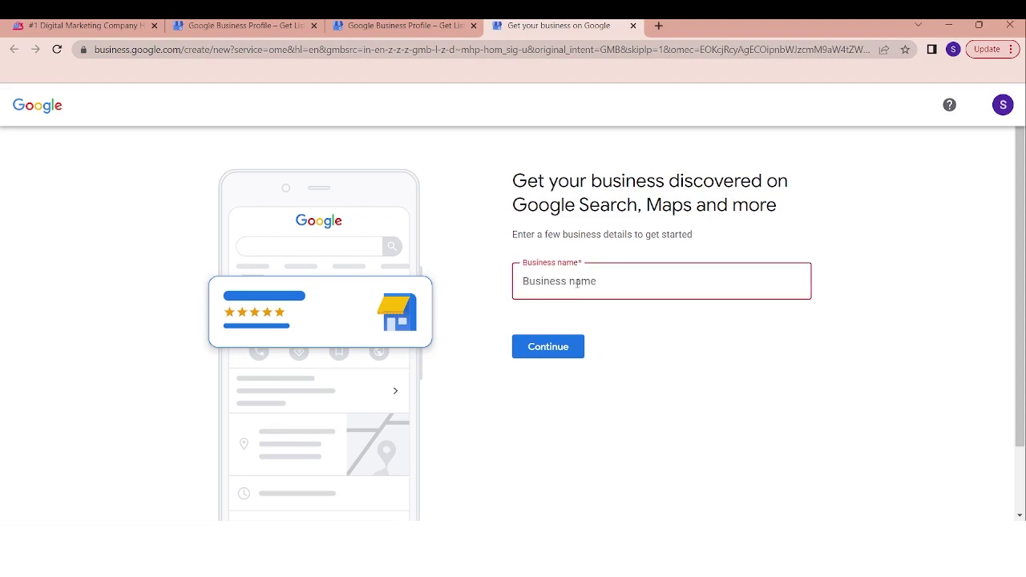
text(W3)
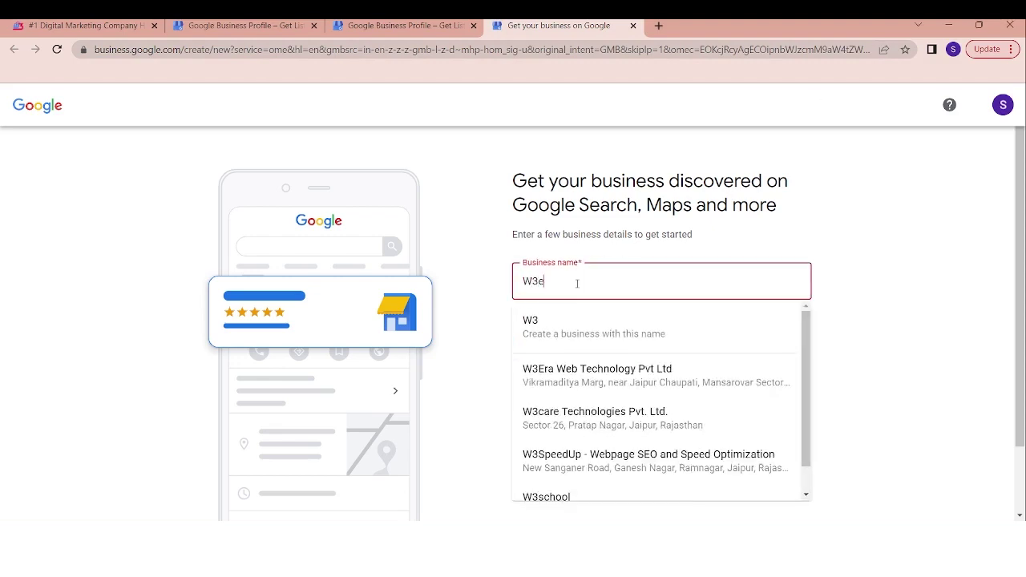
text(era)
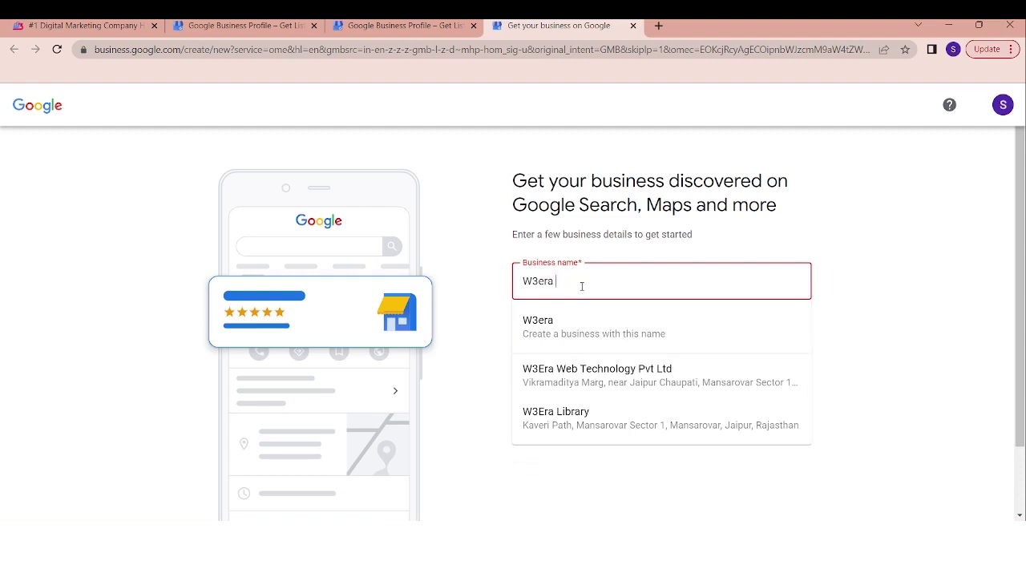
text( Web Technolgy)
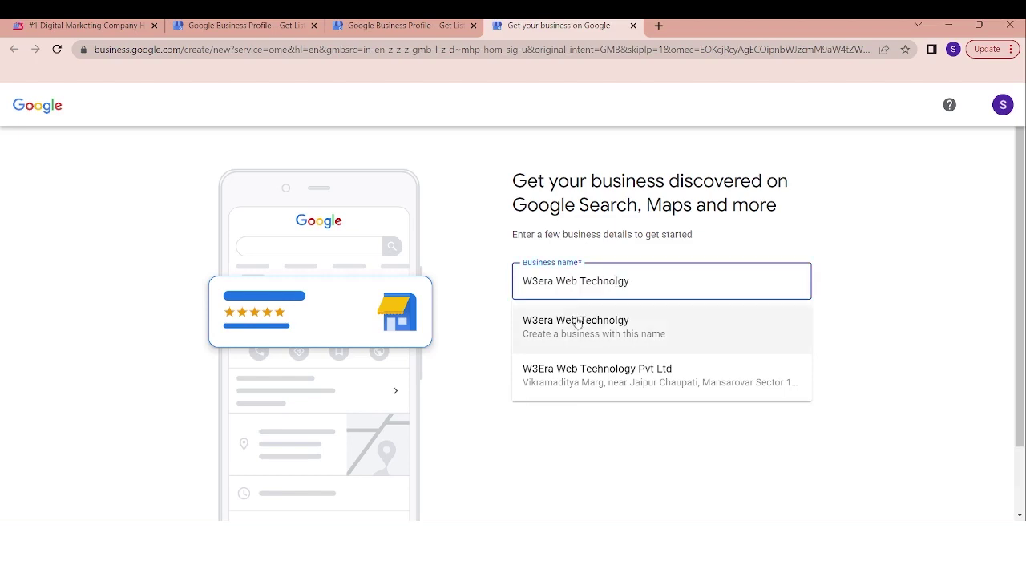
click(578, 322)
key(Left)
key(Left)
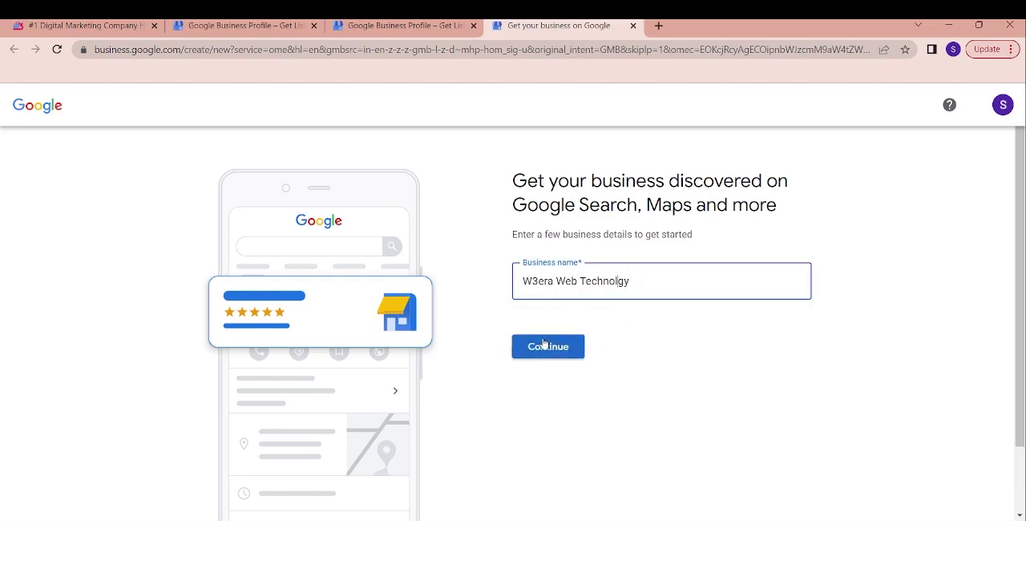
click(537, 345)
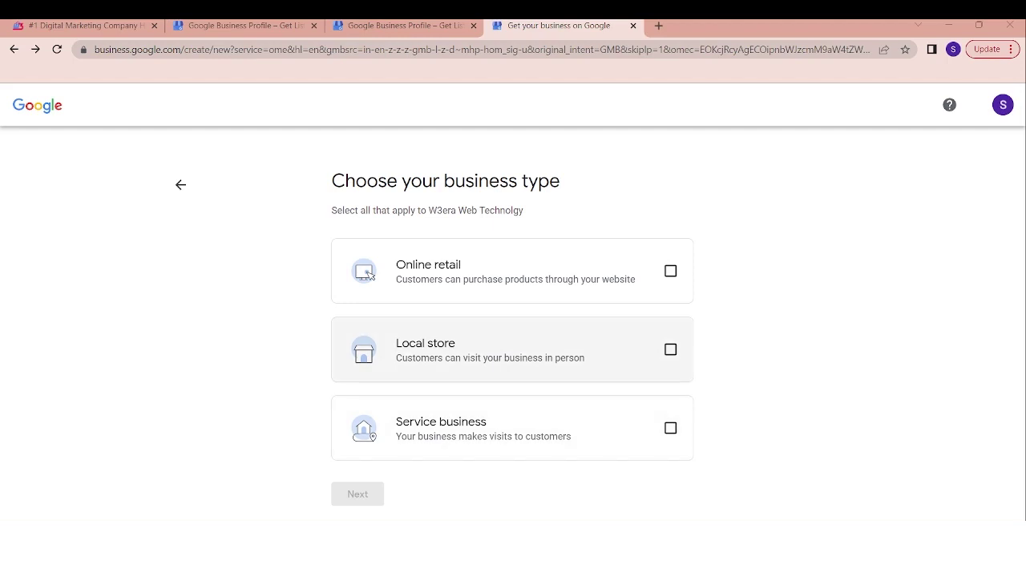
Step: Mark the business as a Local store and proceed to the category step
click(601, 351)
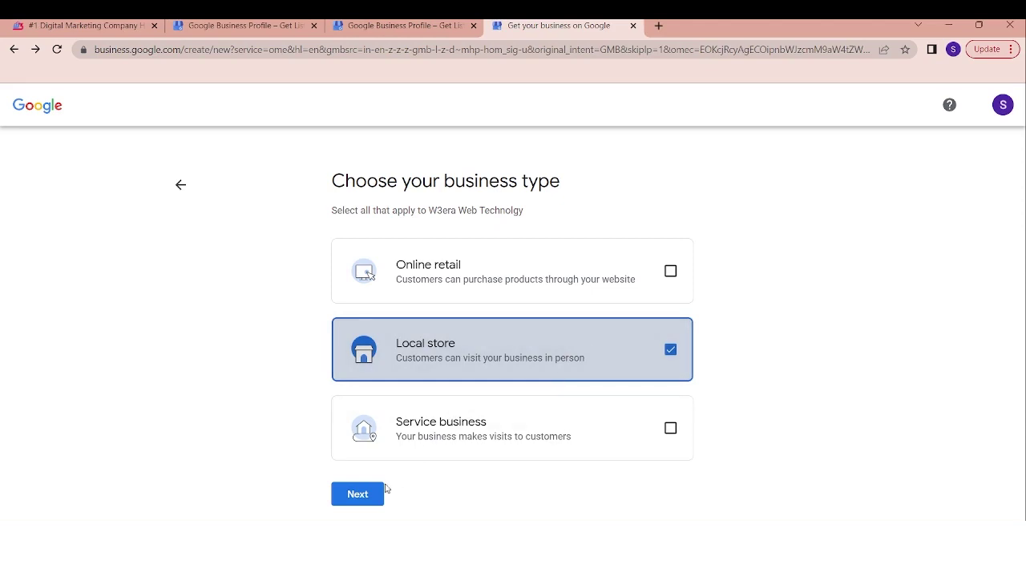
click(361, 497)
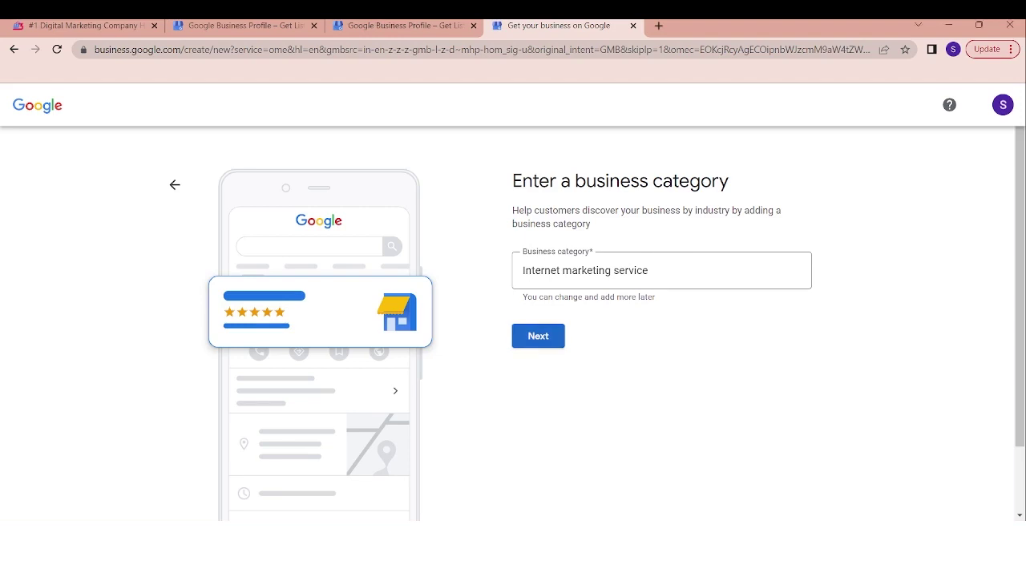
Step: Accept 'Internet marketing service' as the business category
click(538, 335)
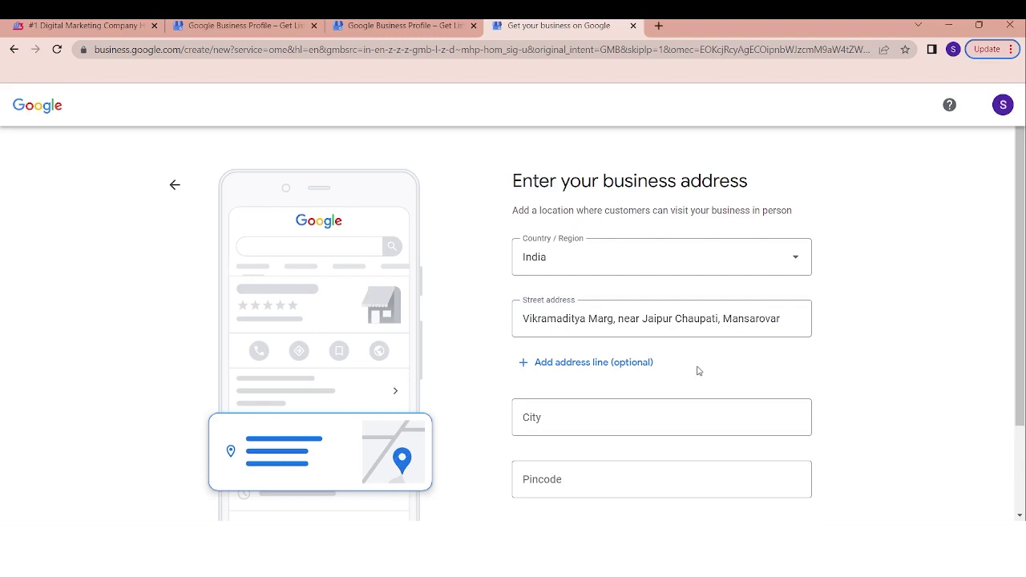
Step: Complete the address with city Jaipur, pincode 302020 and state Rajasthan, and submit it
click(600, 412)
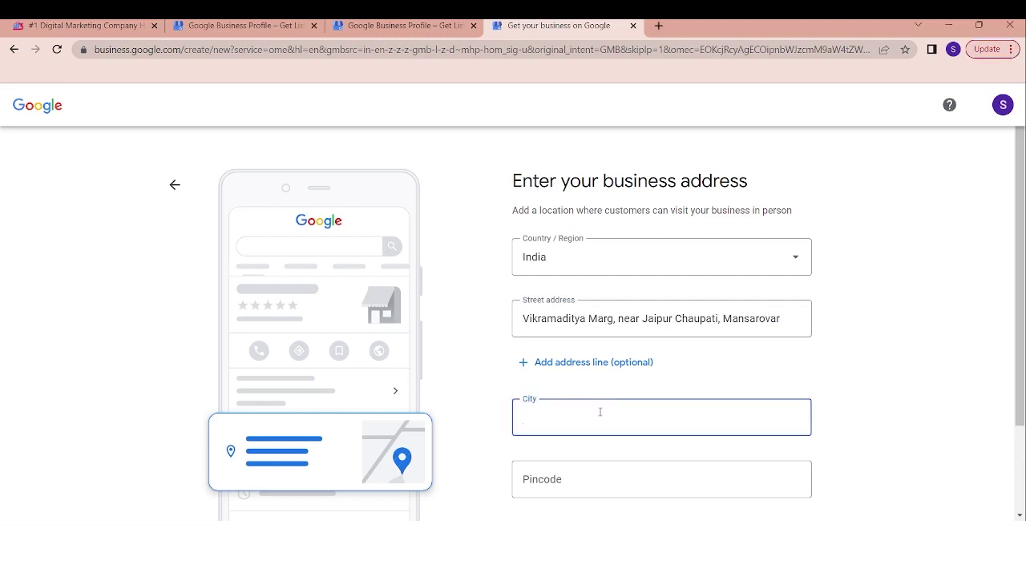
text(Jai)
text(pur)
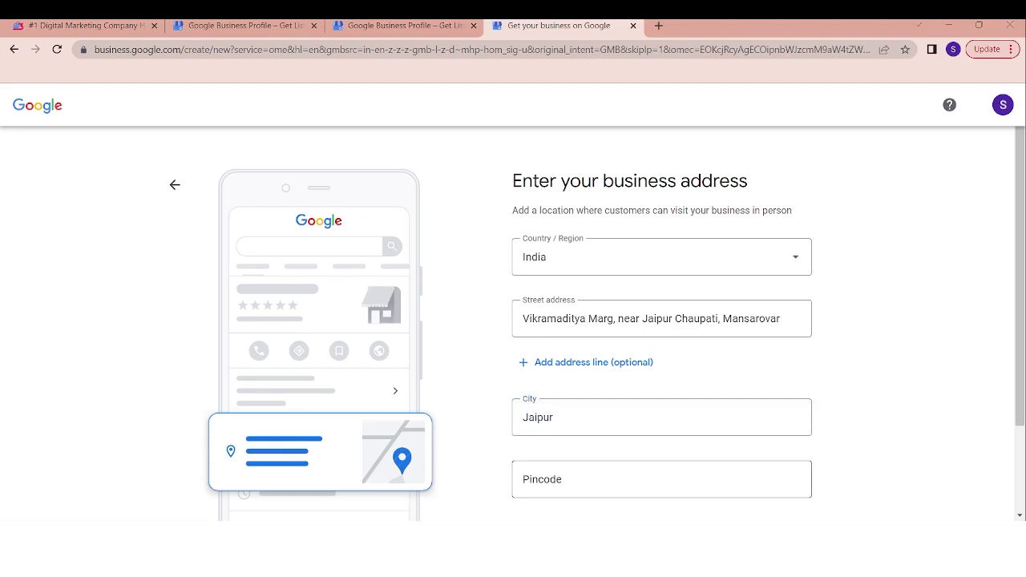
click(554, 489)
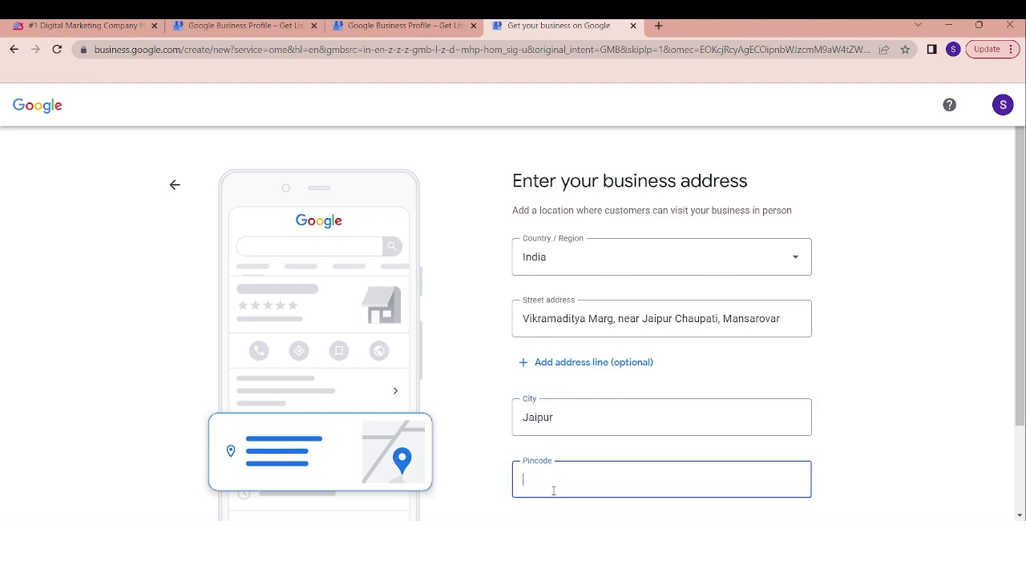
scroll(553, 491, down, 2)
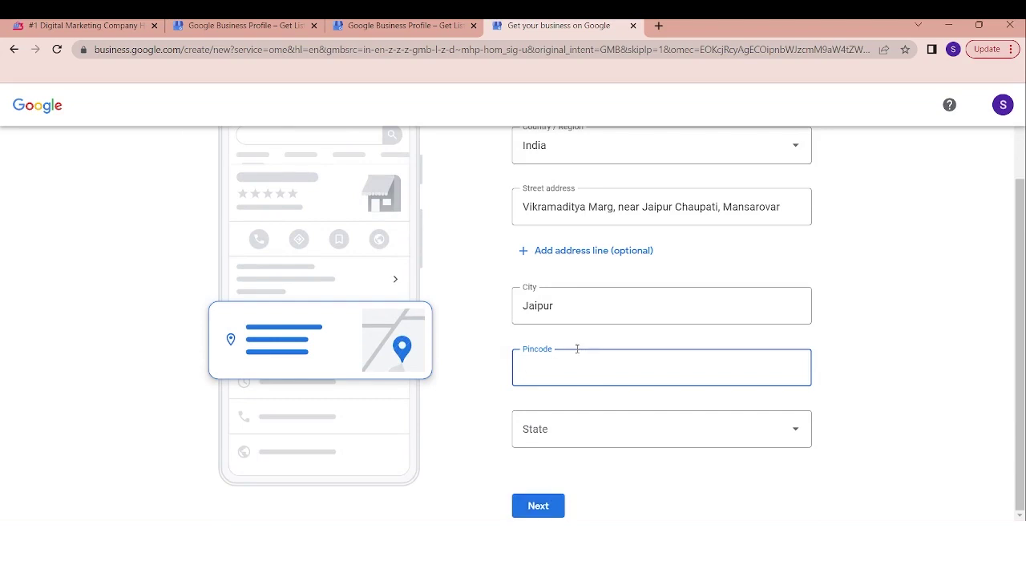
text(302020)
click(589, 434)
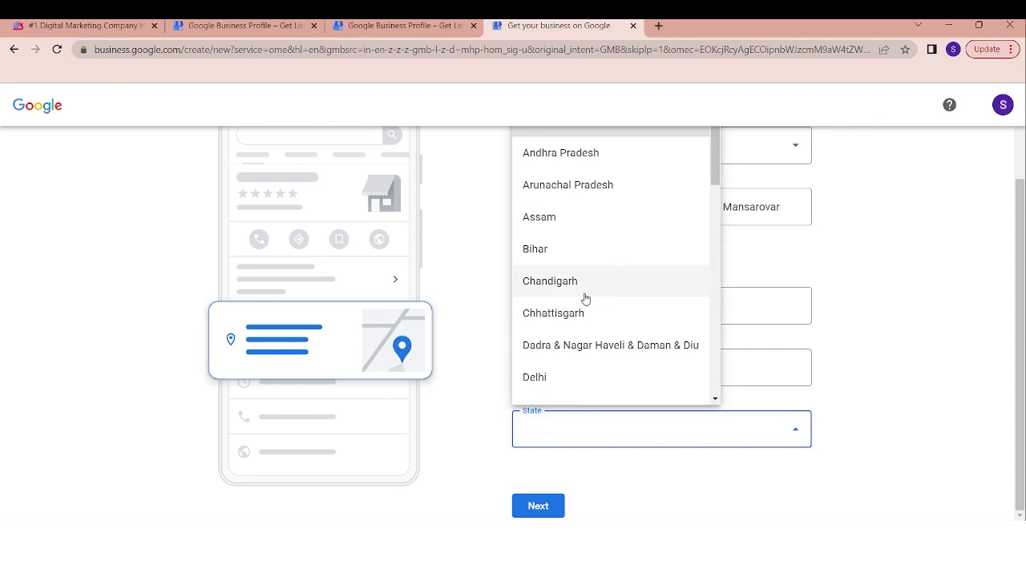
scroll(588, 272, down, 8)
click(594, 254)
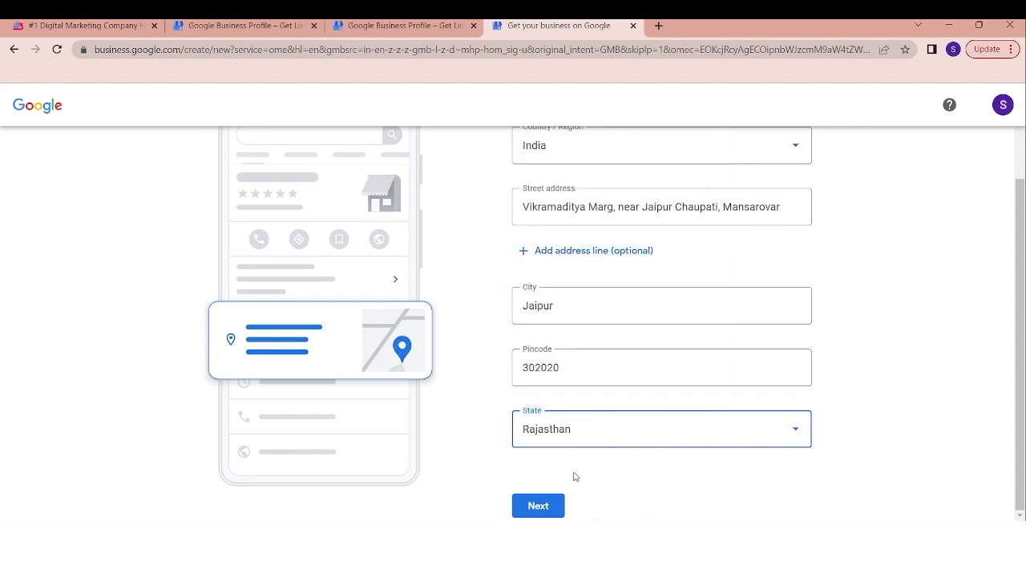
click(535, 505)
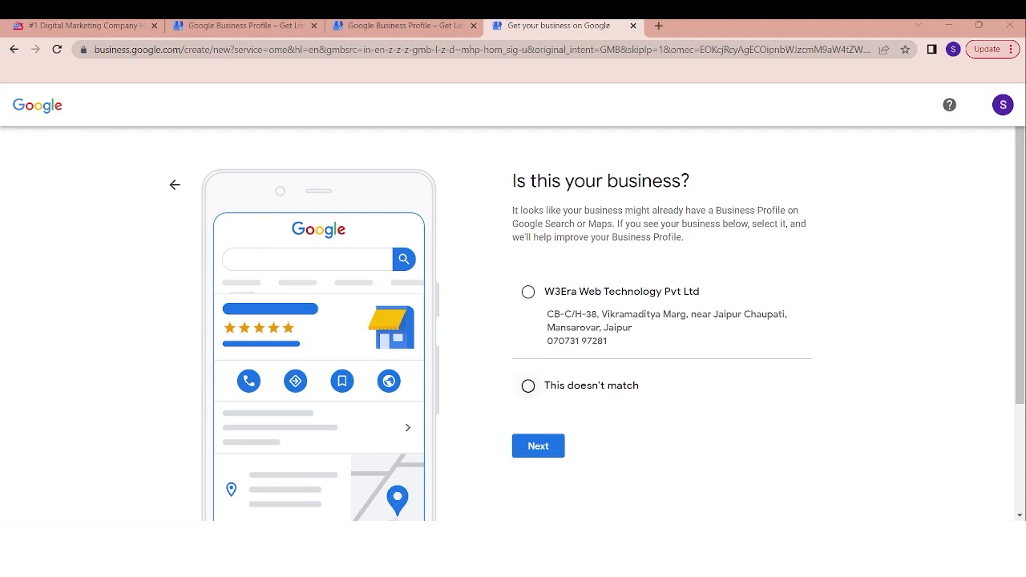
Step: Reject the suggested existing listing and confirm the business's map pin location
click(528, 386)
click(540, 453)
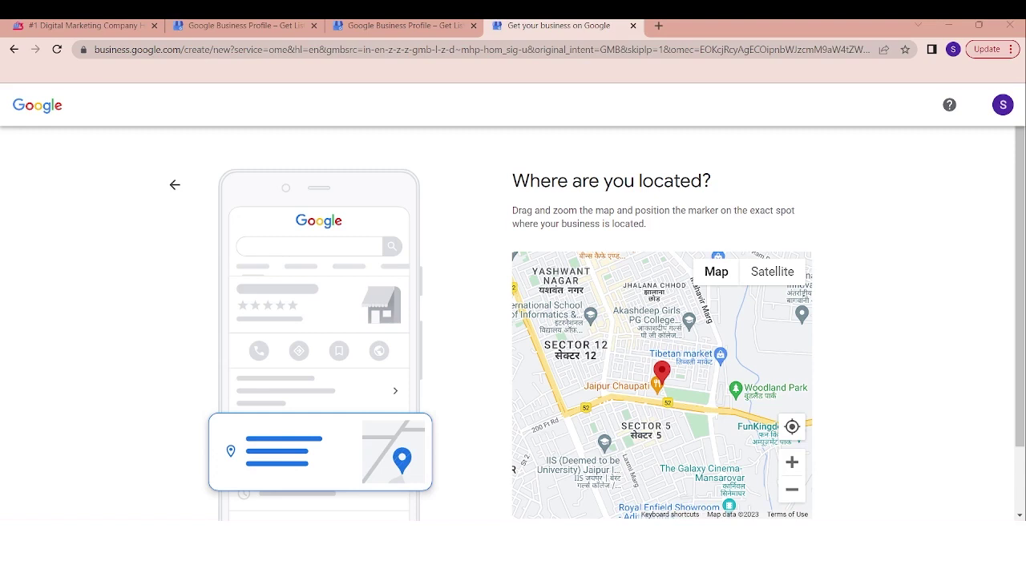
scroll(513, 321, down, 1)
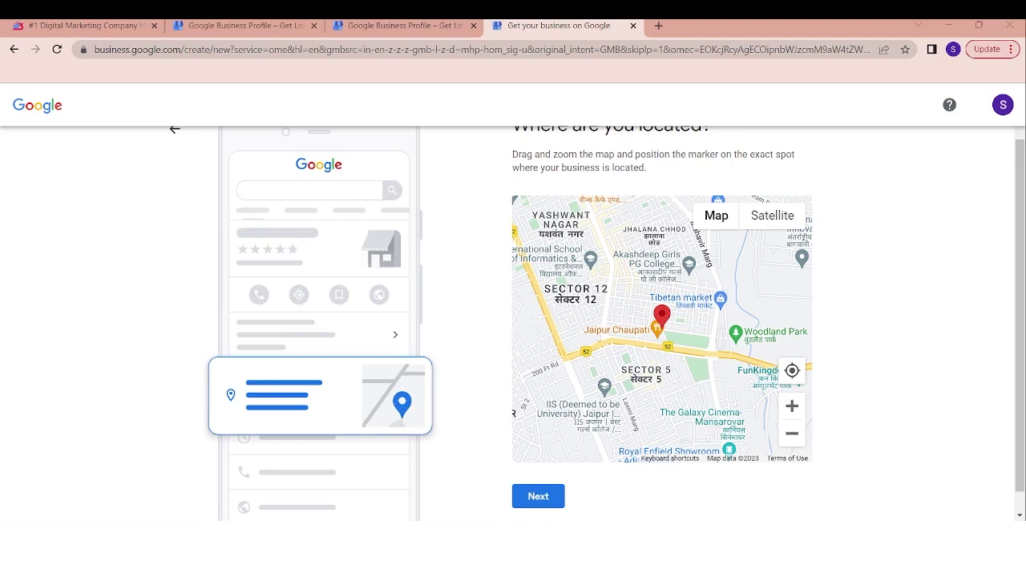
click(794, 406)
click(794, 405)
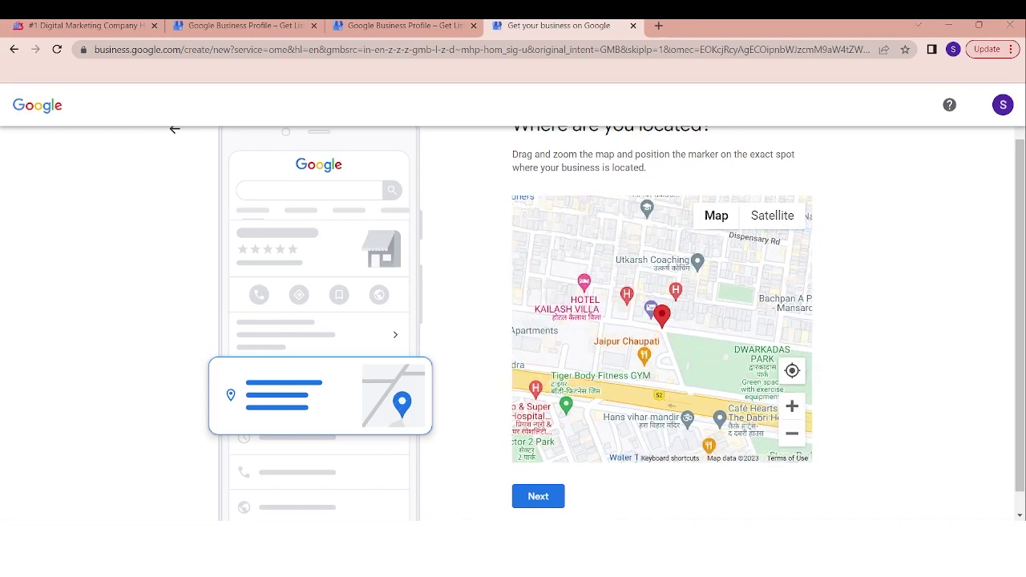
click(560, 497)
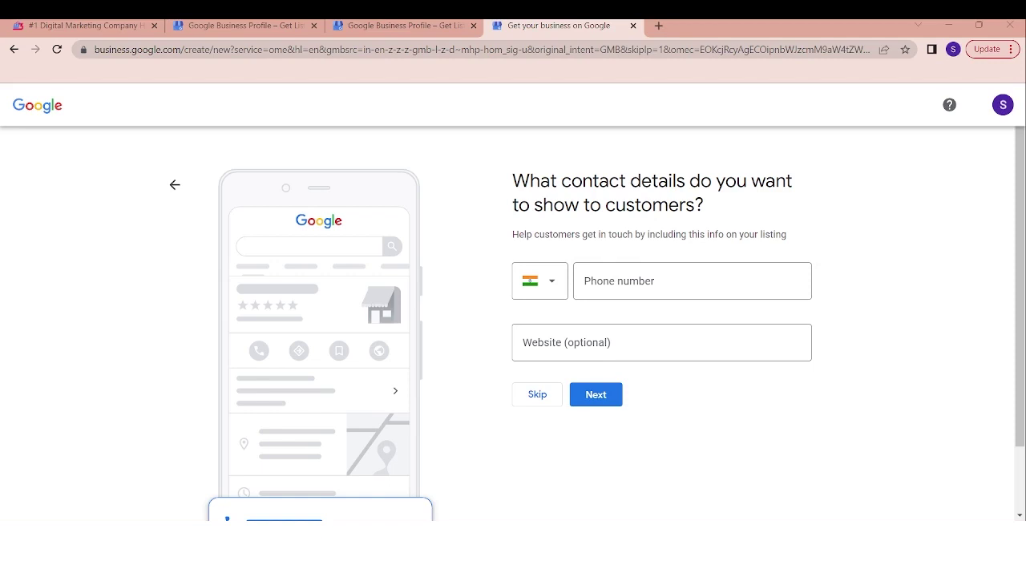
Step: Submit the contact details with website w3era.com
text(w)
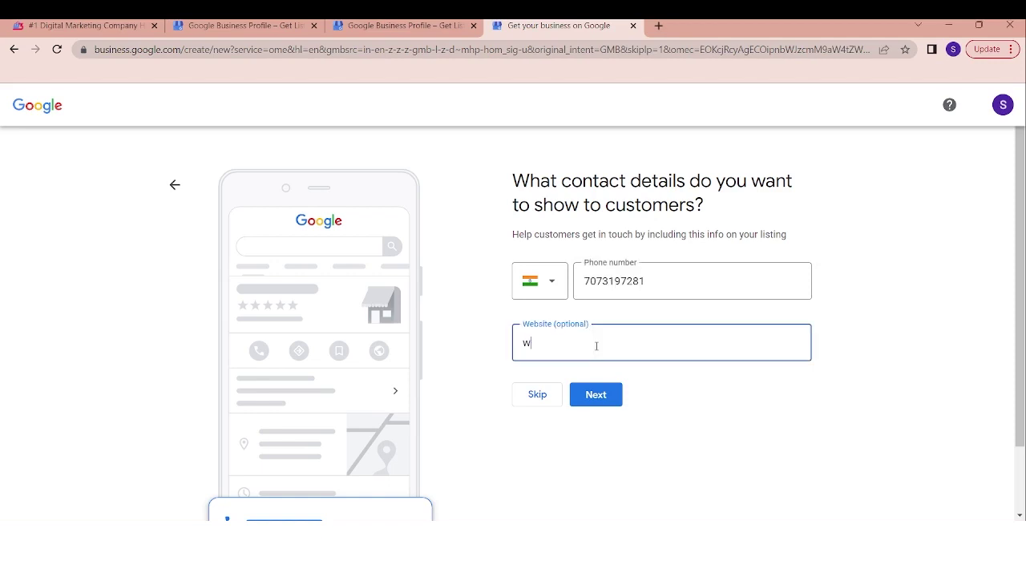
text(3era.c)
text(om)
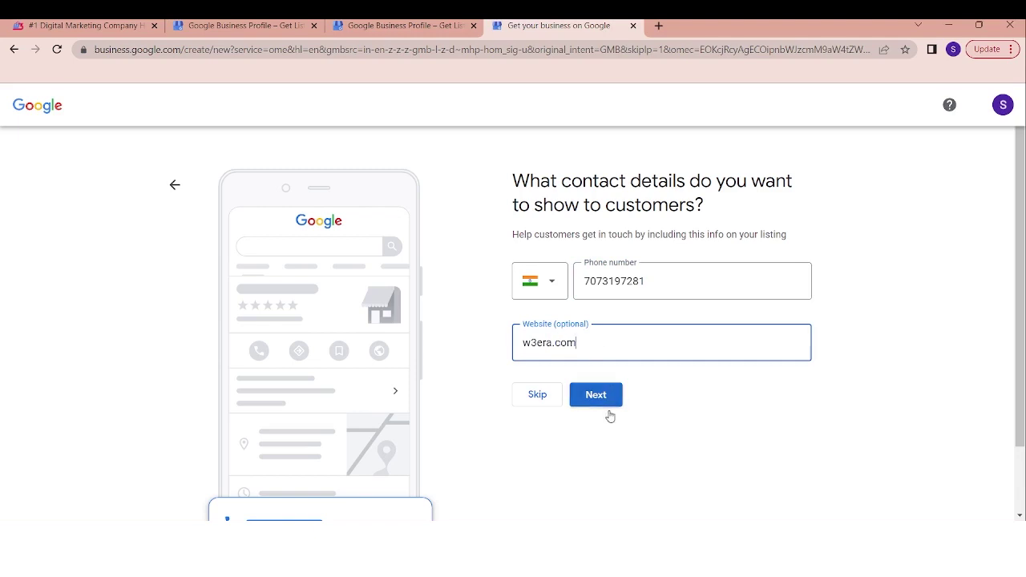
click(609, 394)
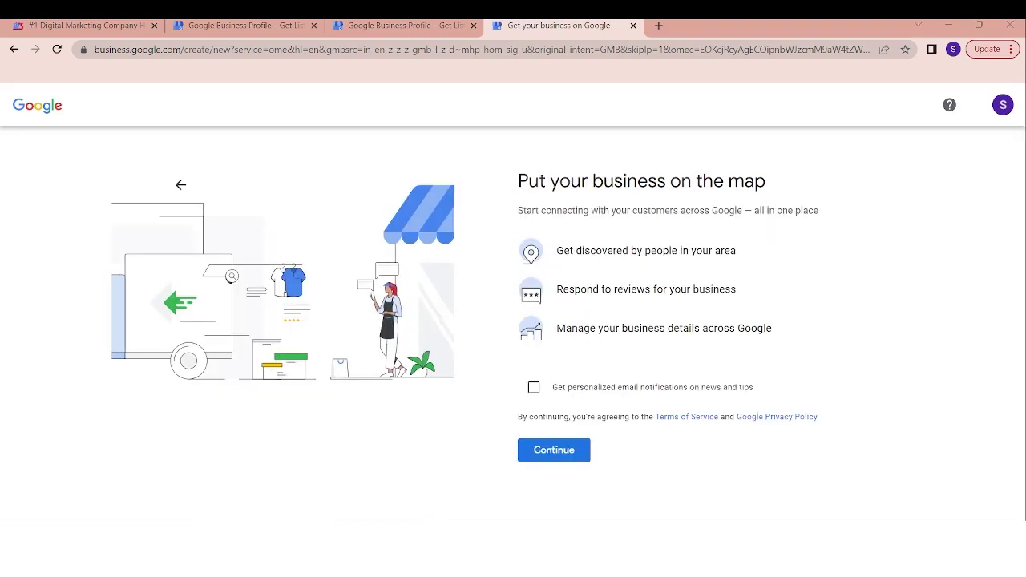
Step: Defer business verification by choosing Verify Later under the other options
click(556, 452)
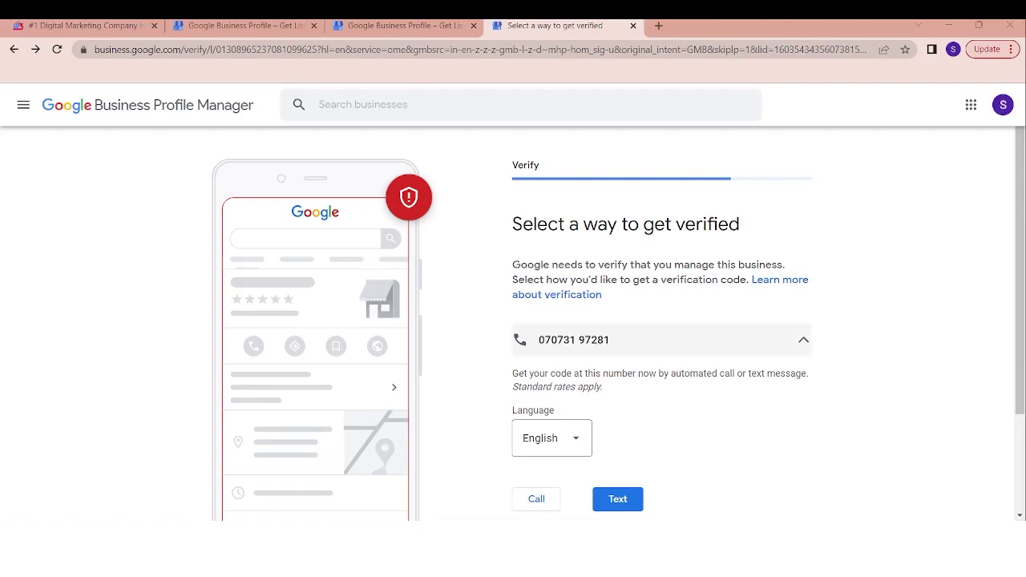
scroll(618, 328, down, 1)
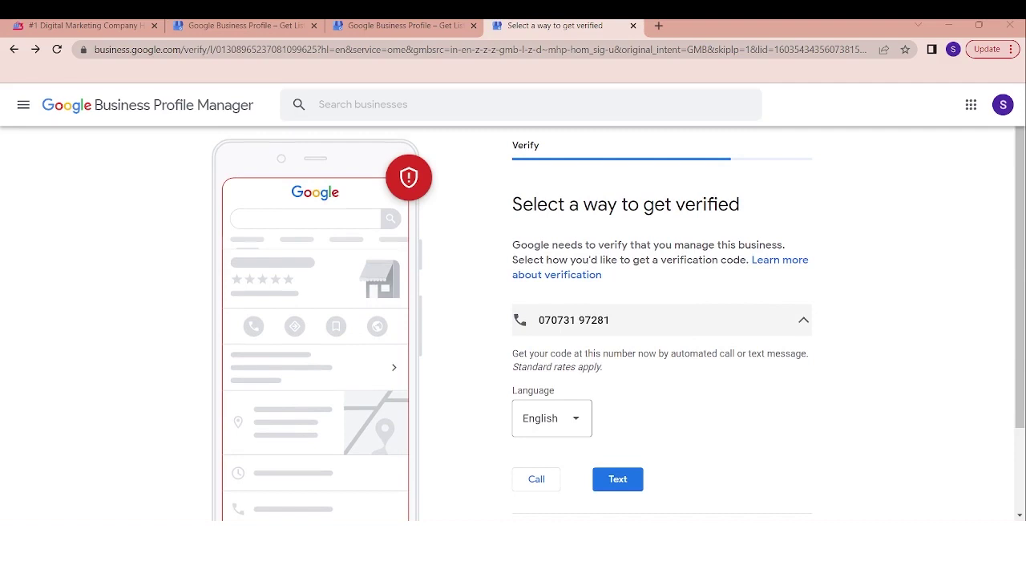
scroll(618, 325, down, 1)
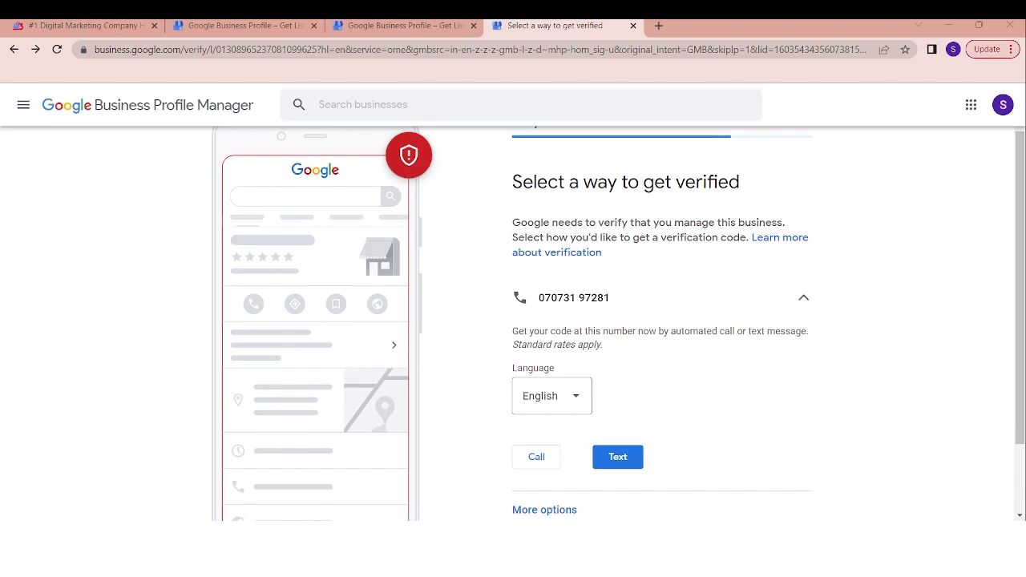
scroll(623, 323, down, 1)
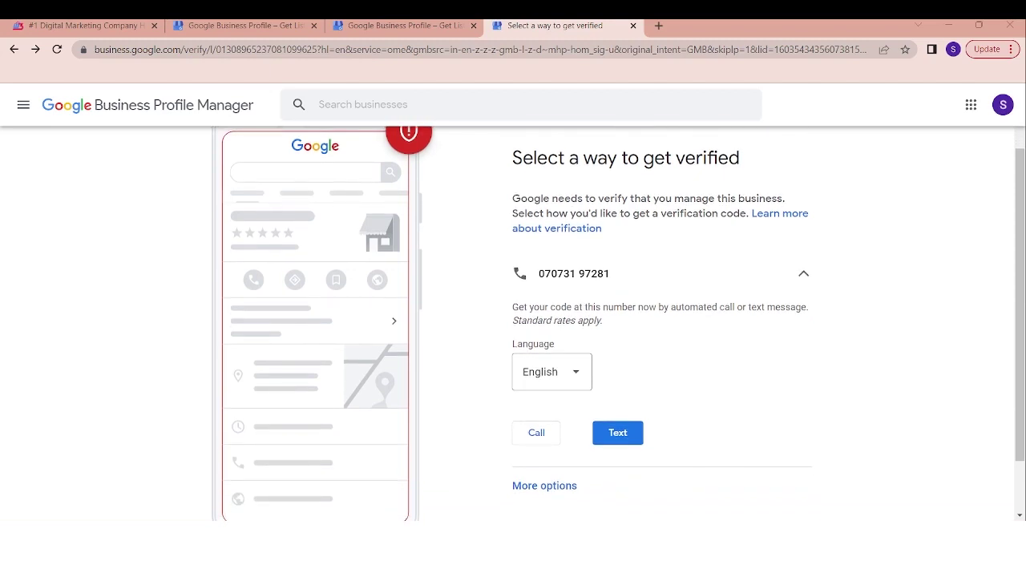
scroll(619, 323, down, 1)
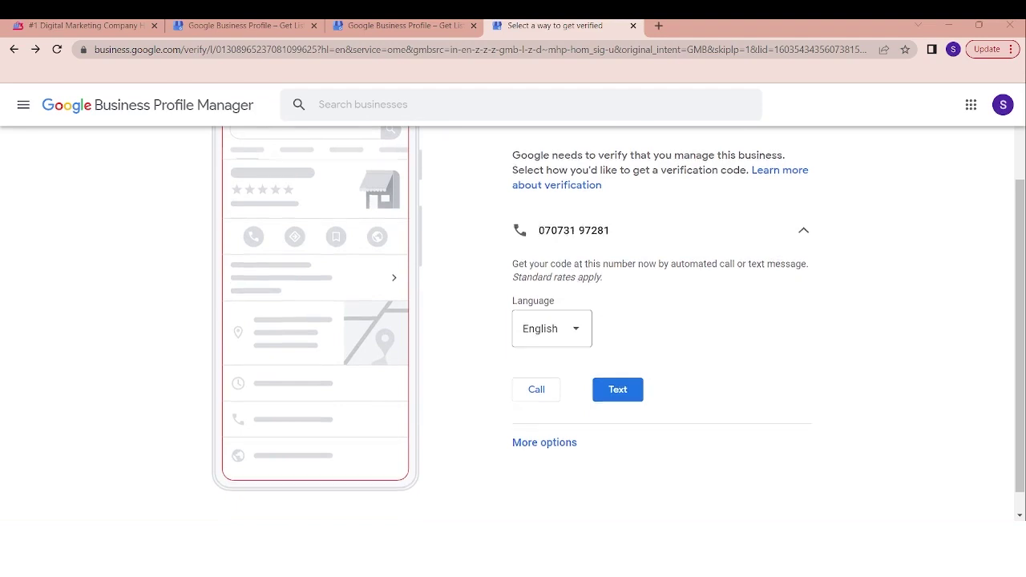
scroll(619, 318, down, 1)
click(543, 415)
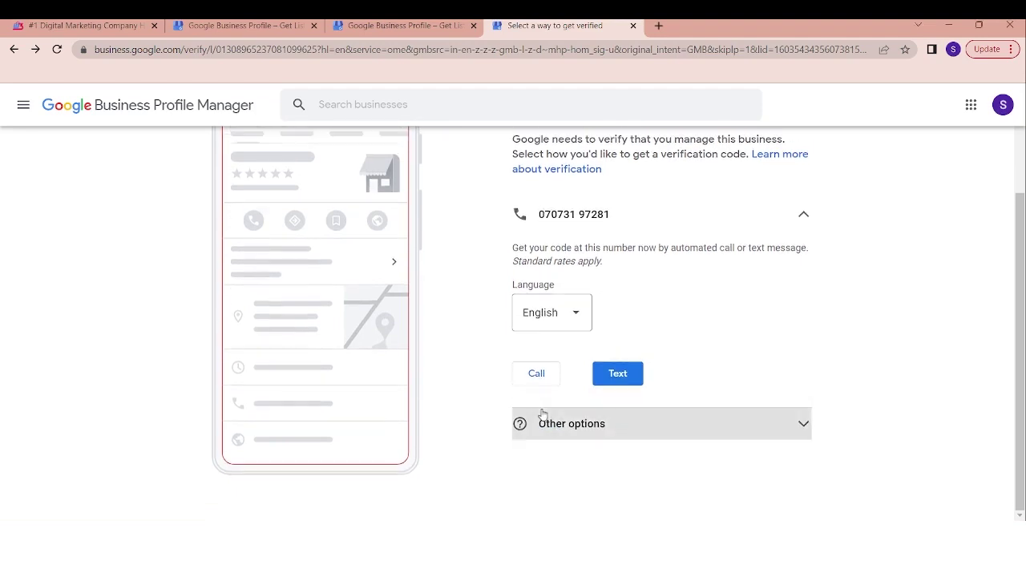
click(542, 414)
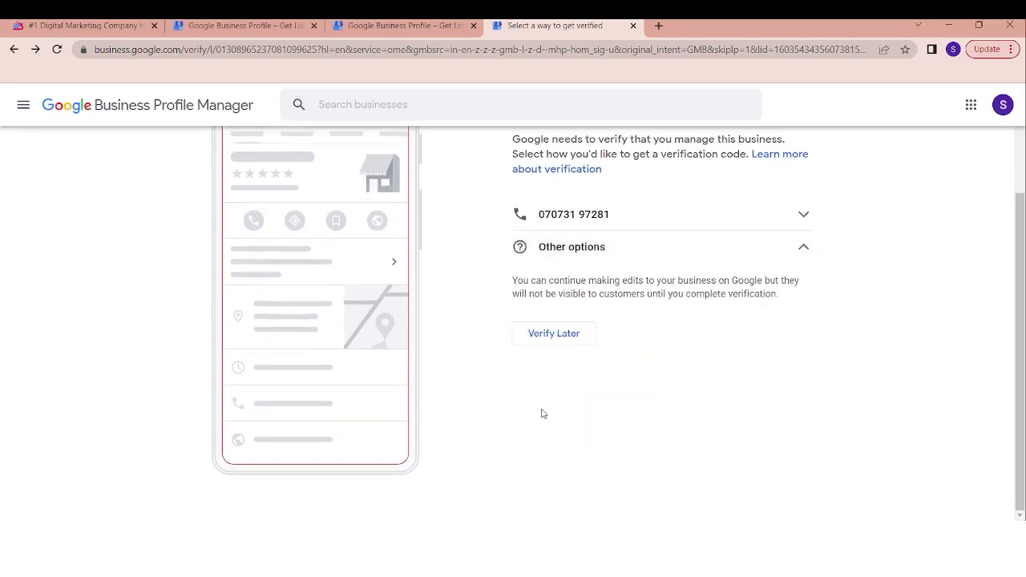
click(558, 343)
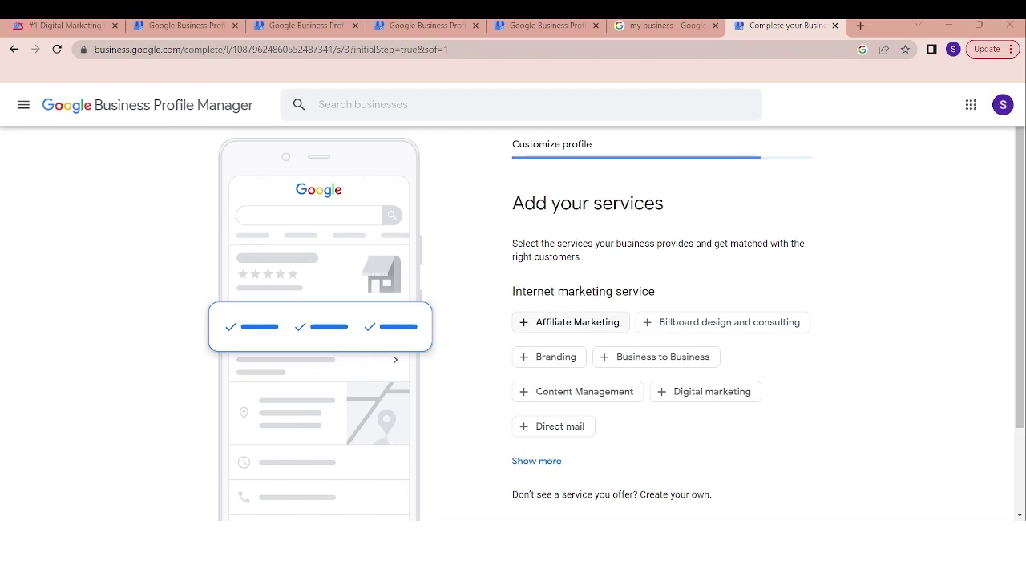
Step: Add Affiliate Marketing, Business to Business and Digital marketing as services
click(553, 331)
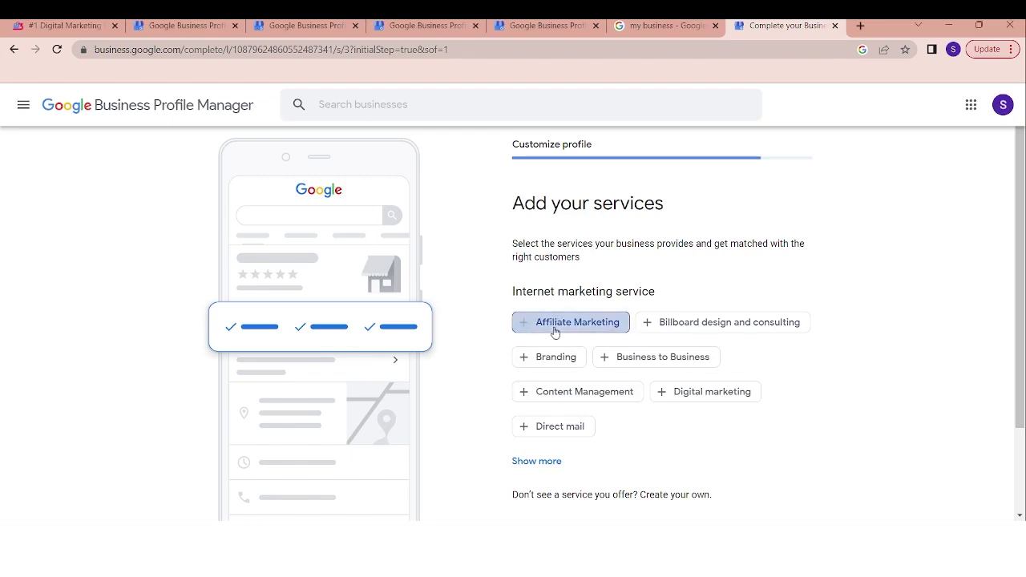
click(662, 365)
click(689, 389)
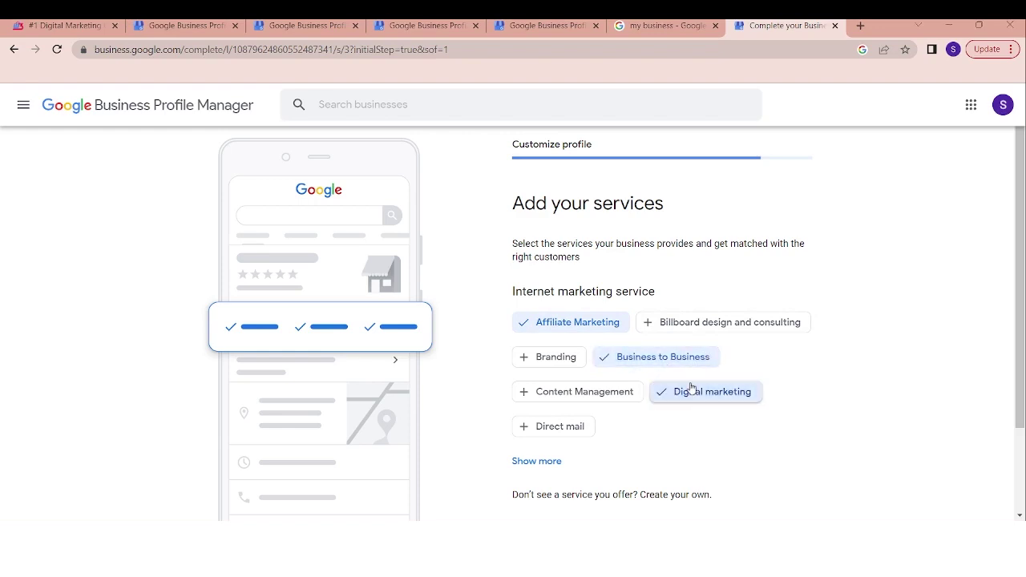
scroll(615, 321, down, 2)
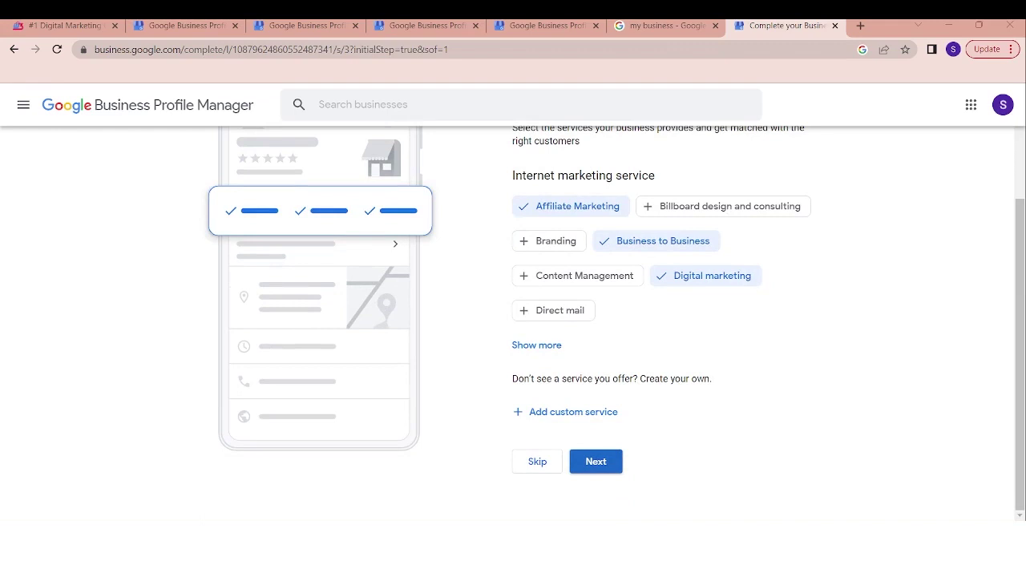
click(598, 465)
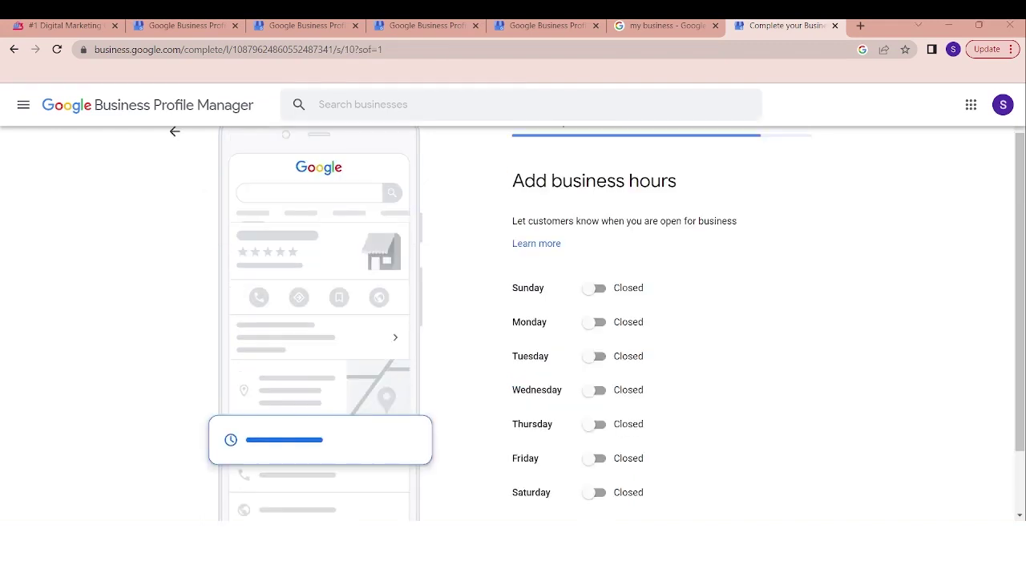
Step: Mark the business open on all seven days, Sunday through Saturday
scroll(597, 325, down, 1)
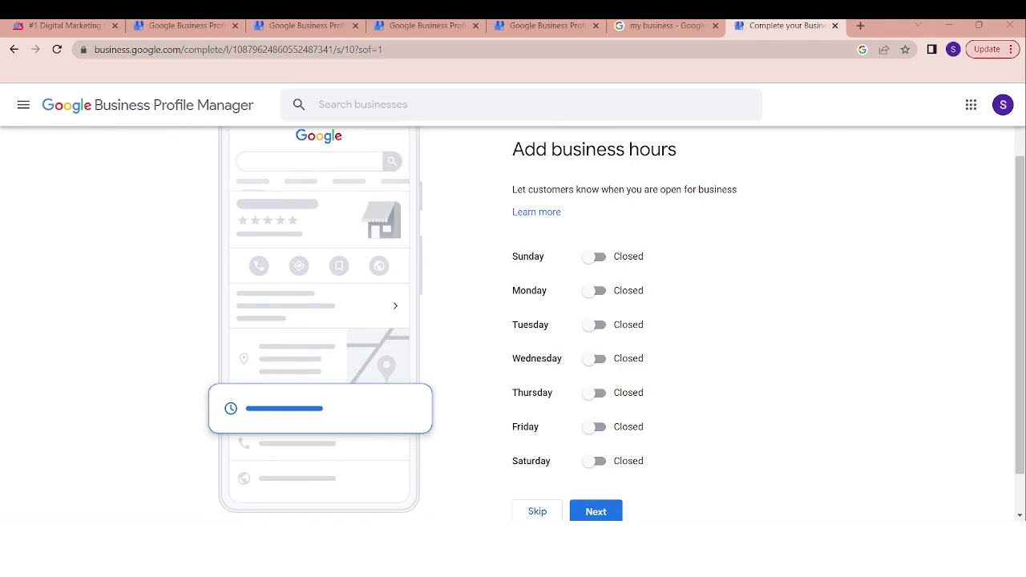
click(595, 256)
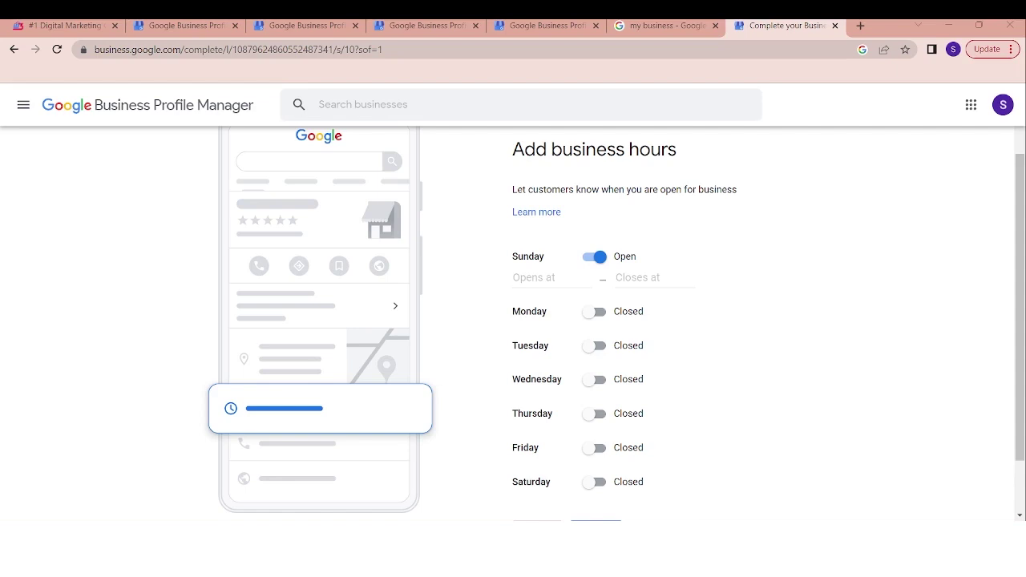
click(594, 311)
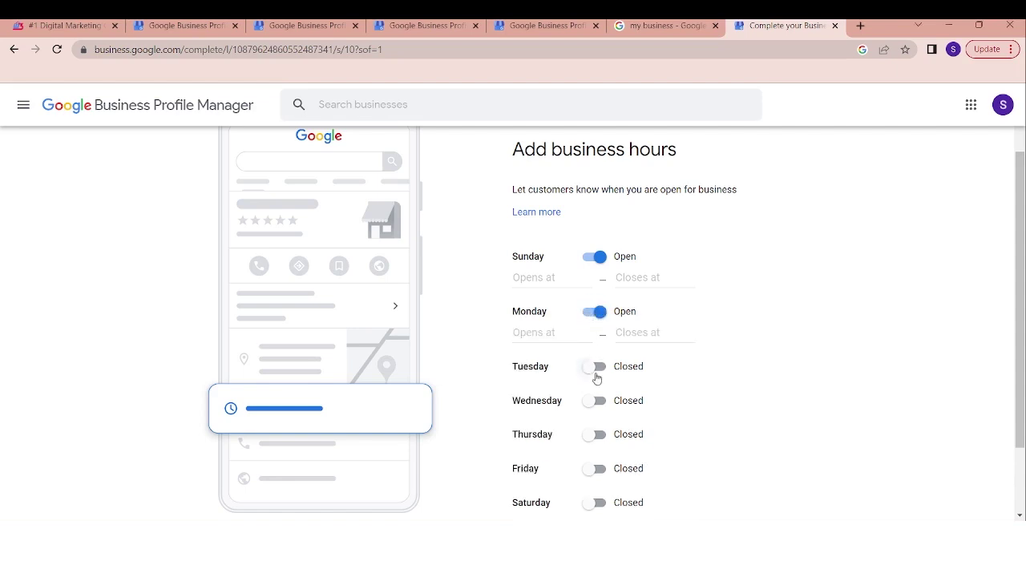
click(594, 367)
scroll(679, 378, down, 2)
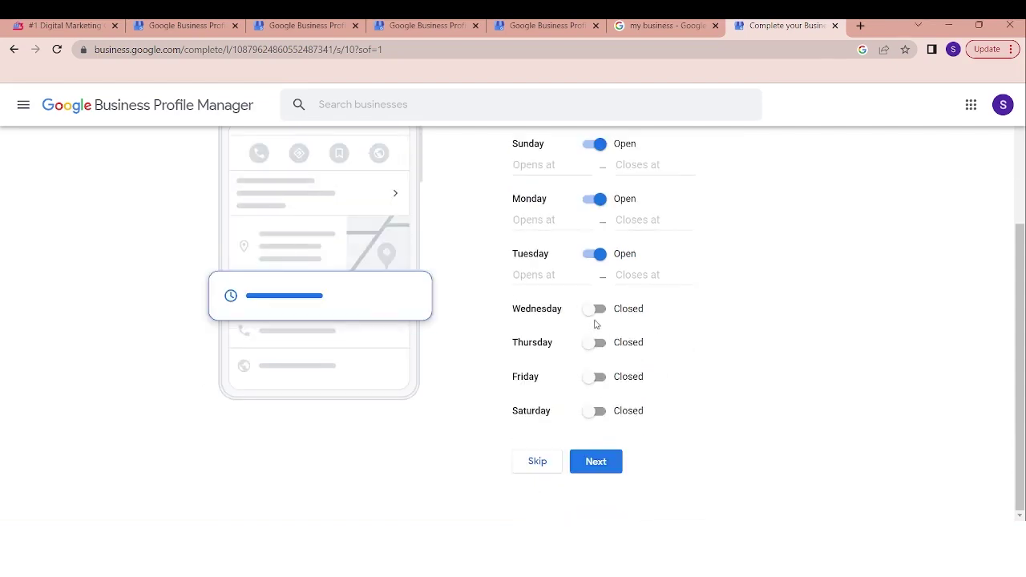
click(594, 309)
click(594, 363)
click(594, 417)
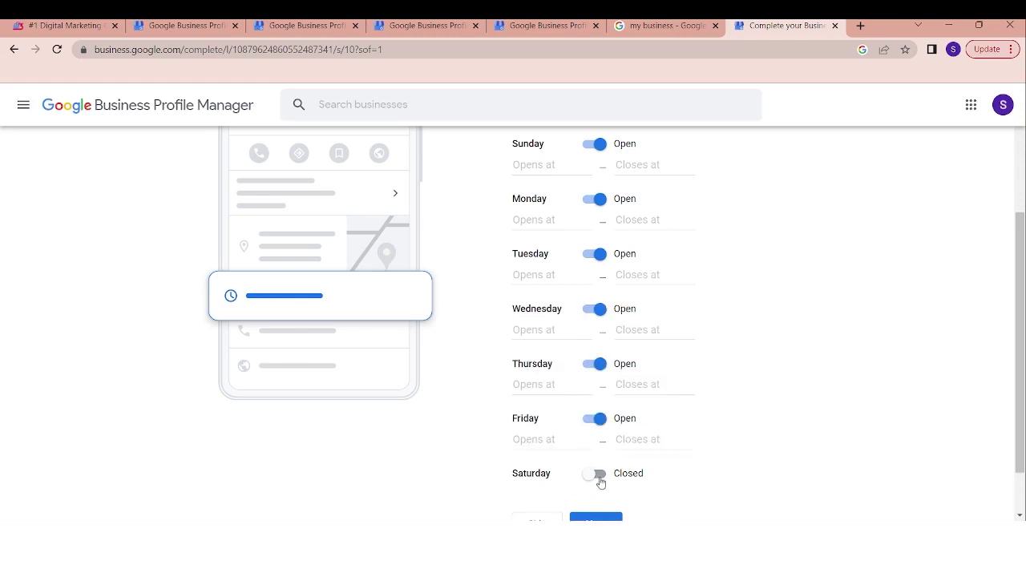
click(594, 473)
Step: Set Wednesday through Saturday to open 24 hours and save the hours
scroll(610, 307, up, 3)
click(545, 399)
scroll(545, 385, down, 1)
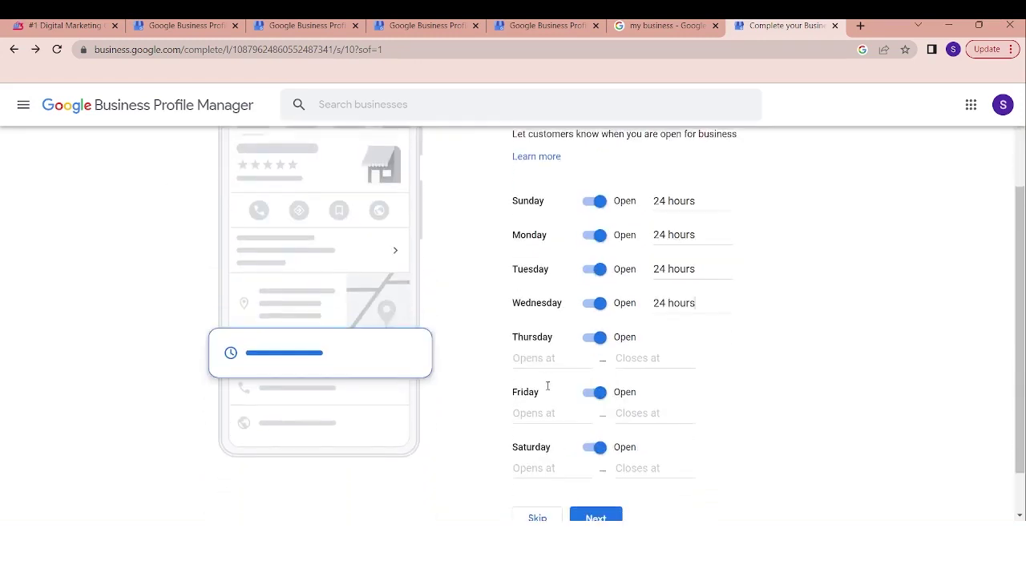
click(539, 347)
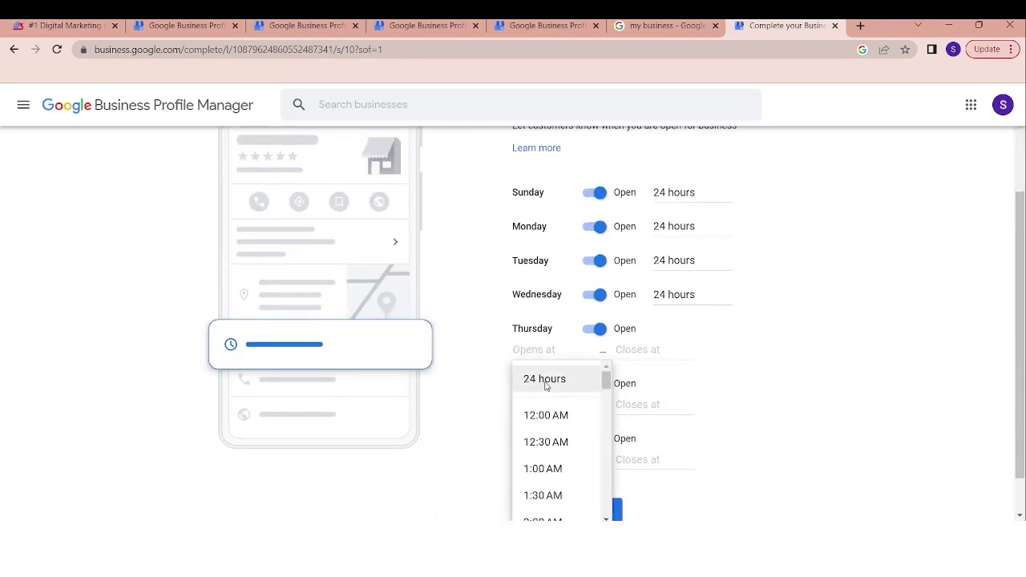
click(544, 377)
click(544, 412)
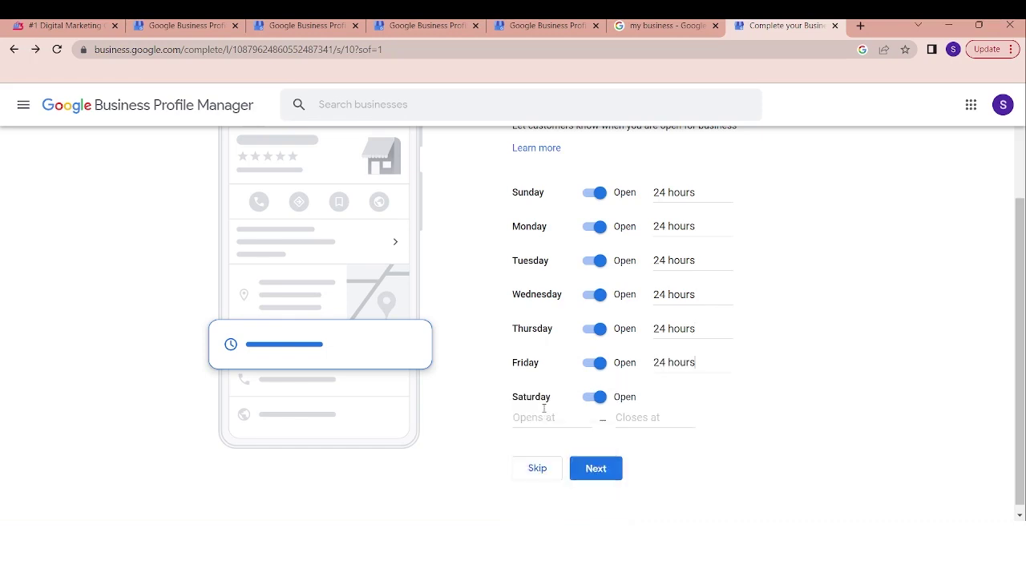
click(541, 418)
click(549, 447)
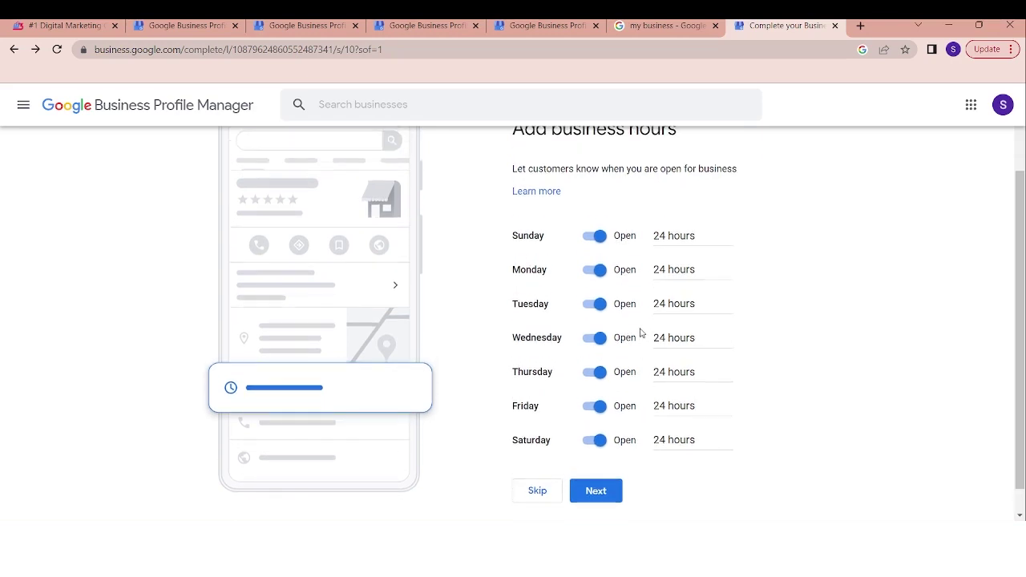
scroll(657, 337, down, 1)
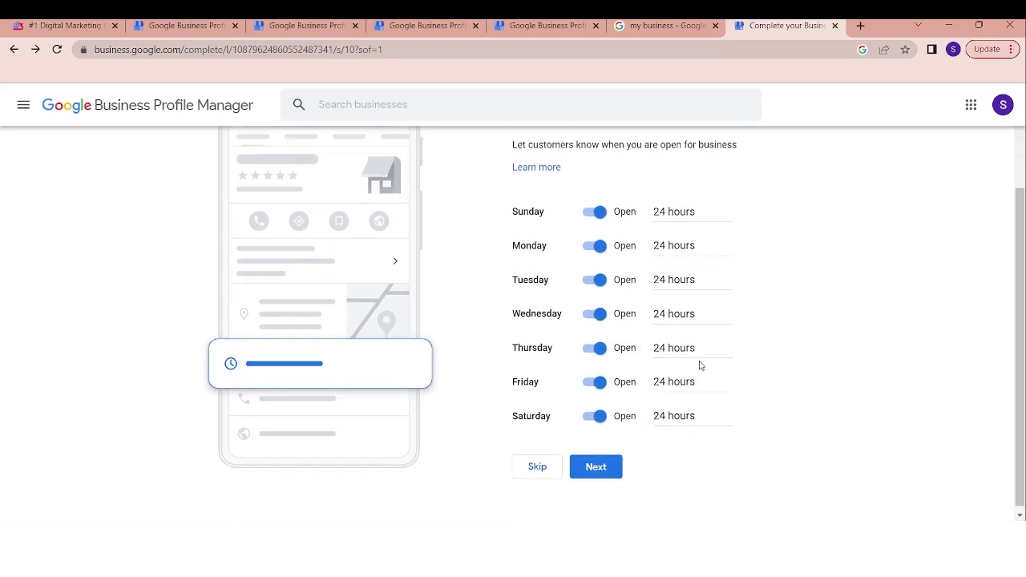
click(607, 469)
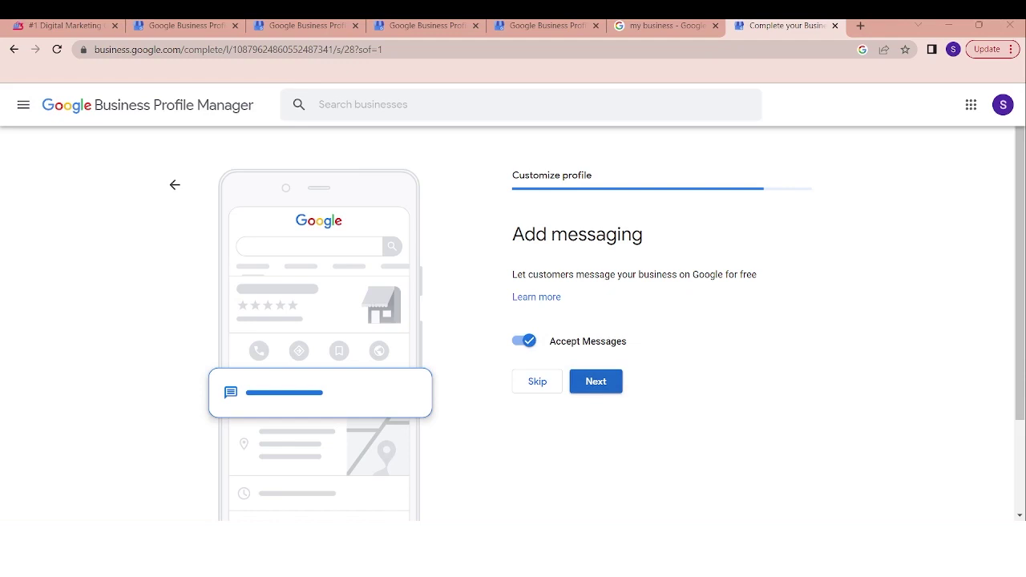
Step: Keep Accept Messages turned on and proceed to the business description step
click(596, 381)
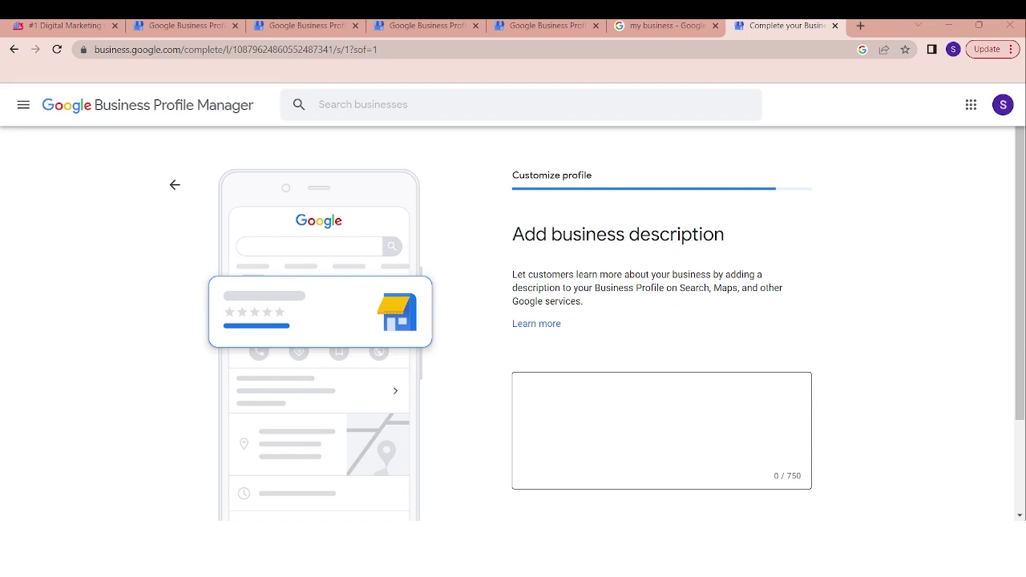
Step: Enter the business description 'Its a text message' and submit it
click(588, 400)
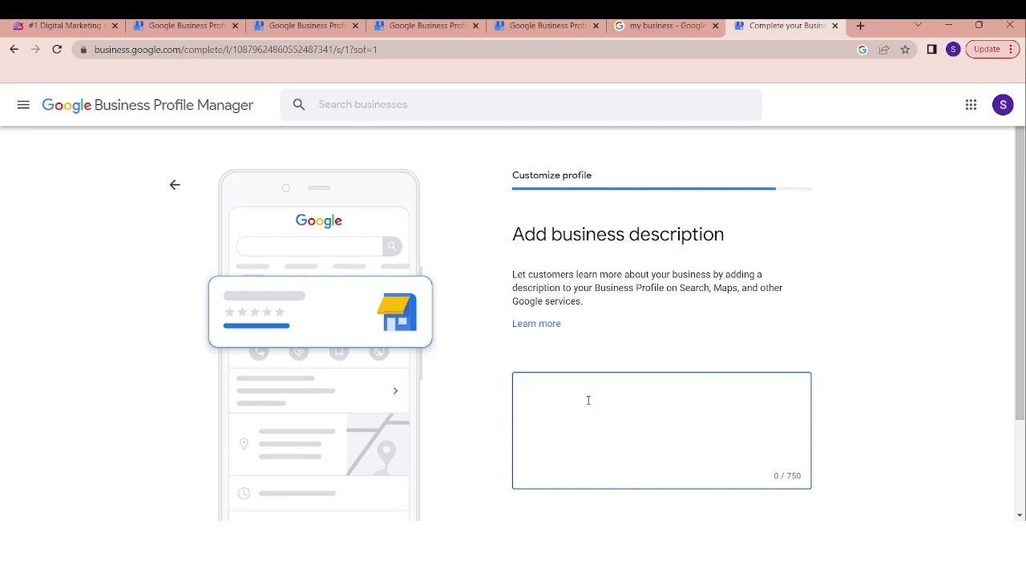
text(Its a text message)
scroll(587, 400, down, 2)
click(600, 433)
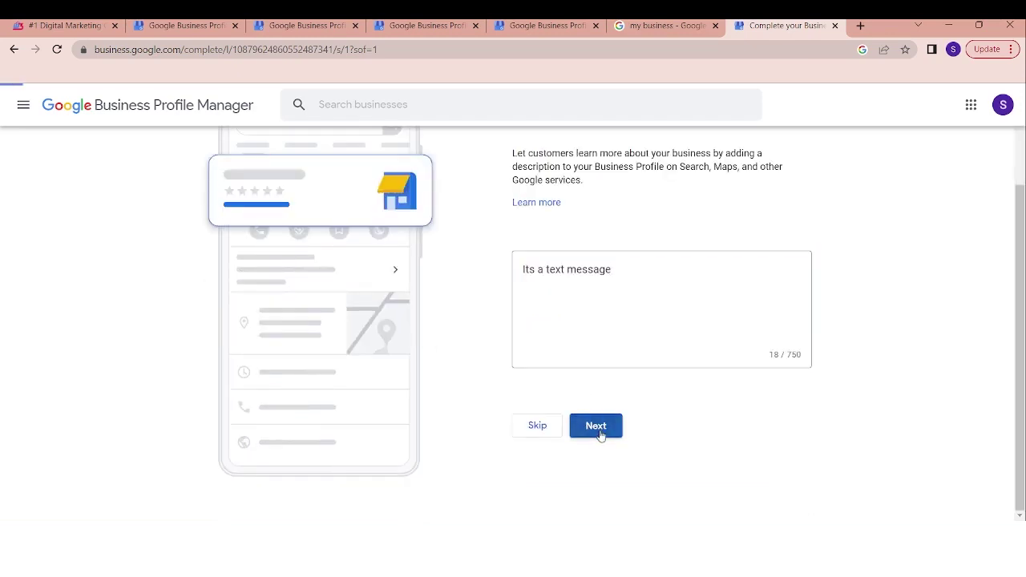
Step: Skip the photos step without adding any business photos
scroll(597, 334, down, 1)
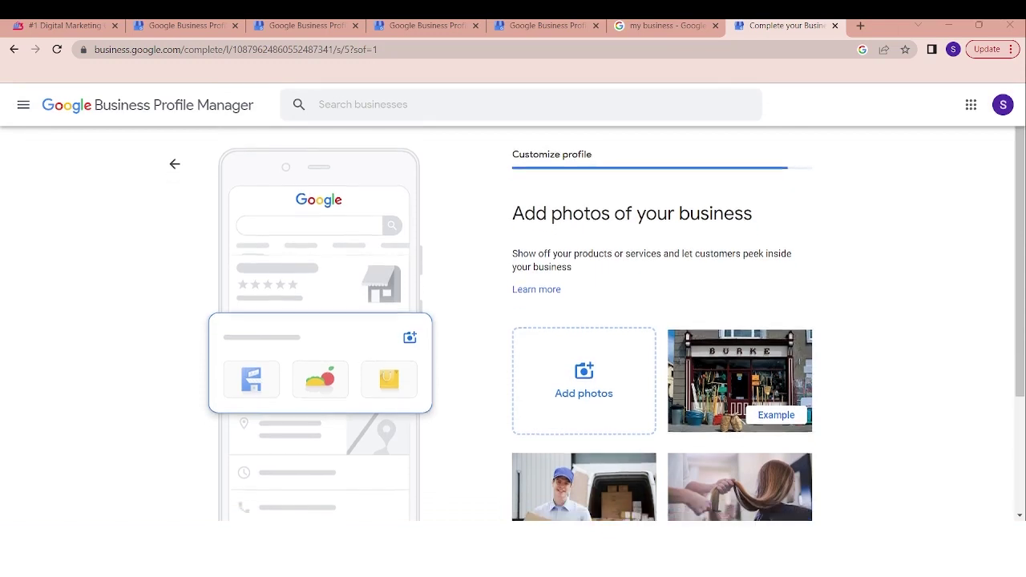
scroll(597, 334, down, 1)
scroll(596, 335, up, 1)
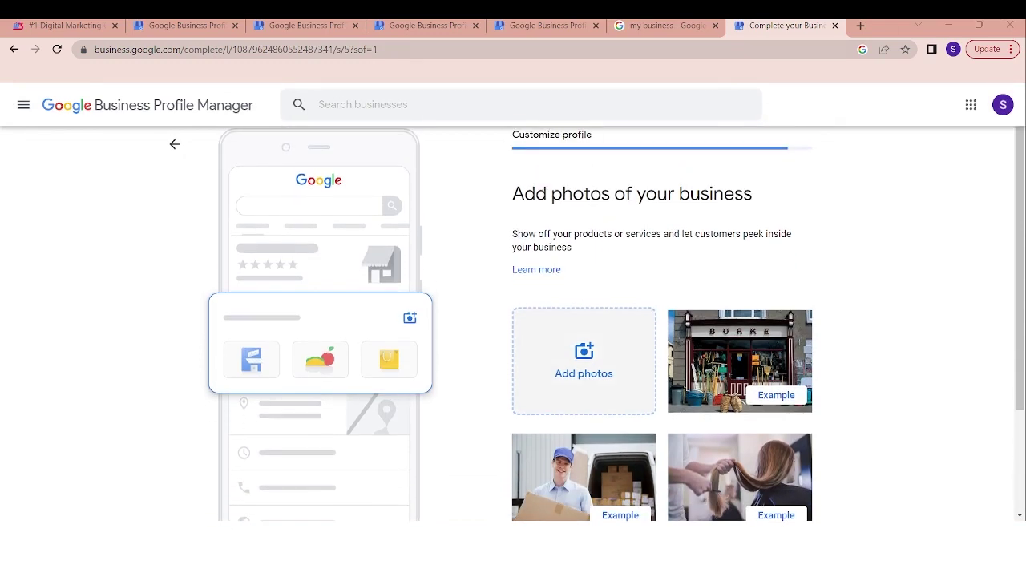
scroll(597, 335, down, 1)
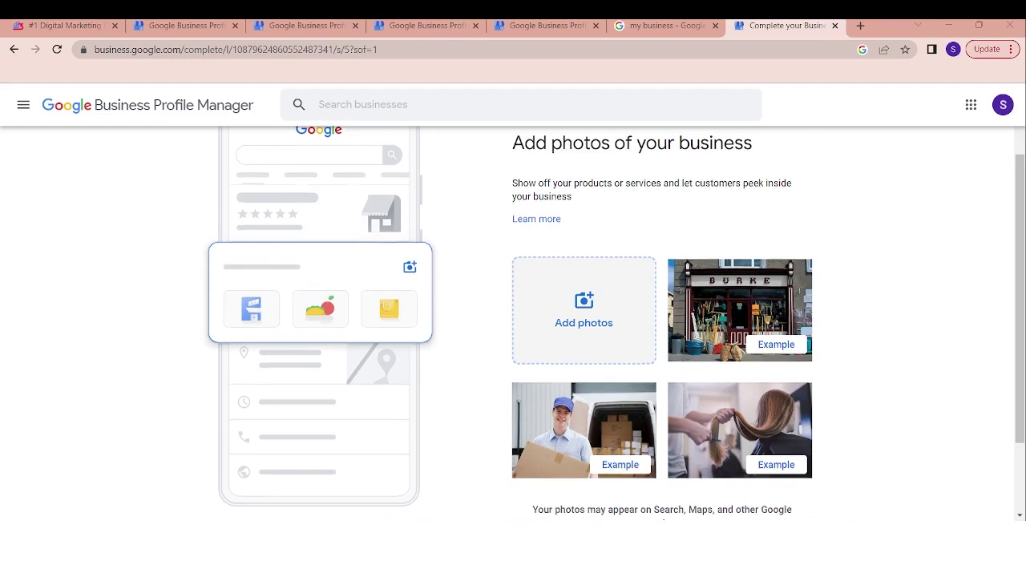
scroll(583, 321, down, 1)
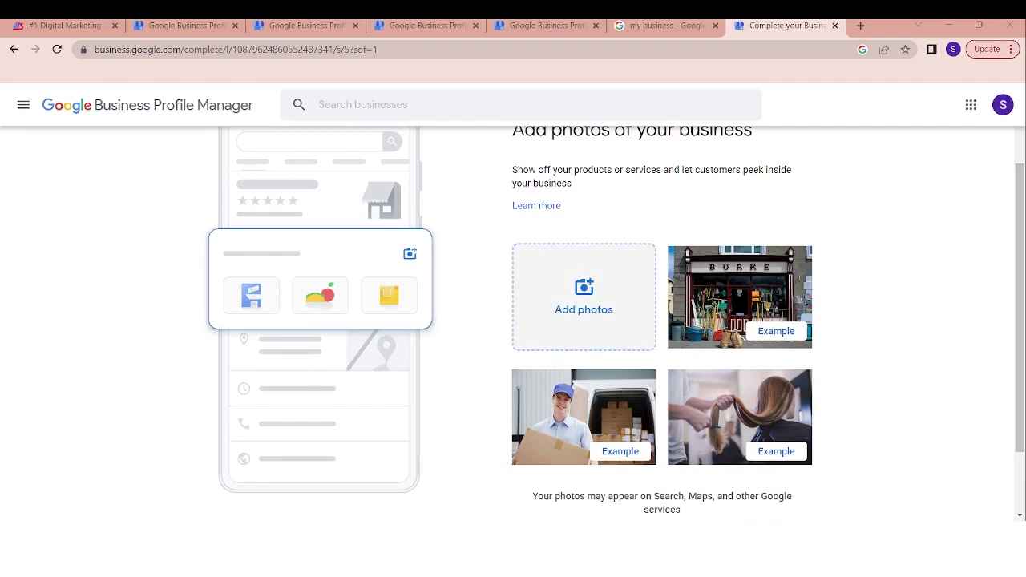
scroll(584, 297, down, 1)
scroll(583, 297, up, 1)
scroll(584, 297, down, 2)
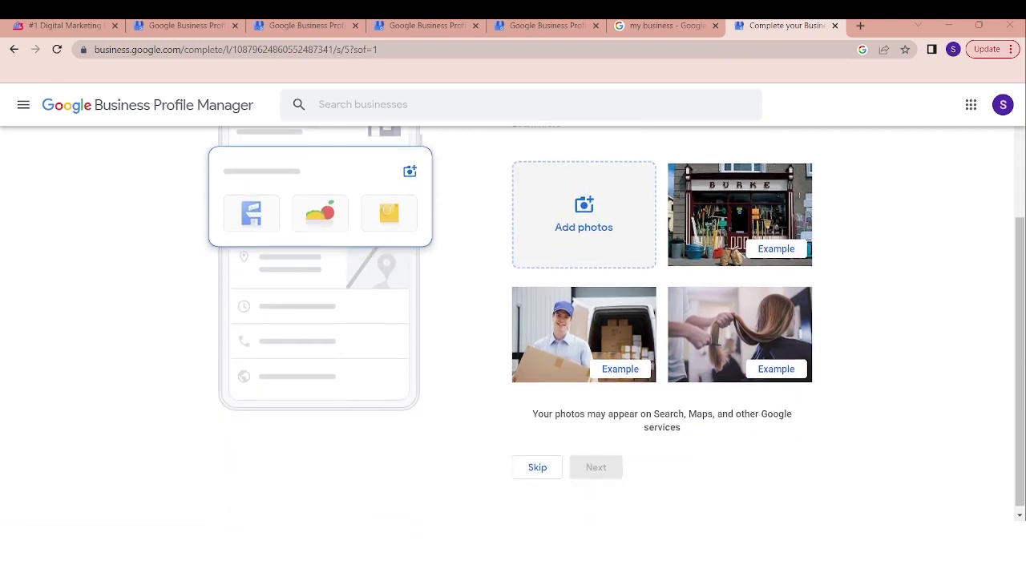
scroll(584, 297, up, 1)
scroll(583, 360, down, 1)
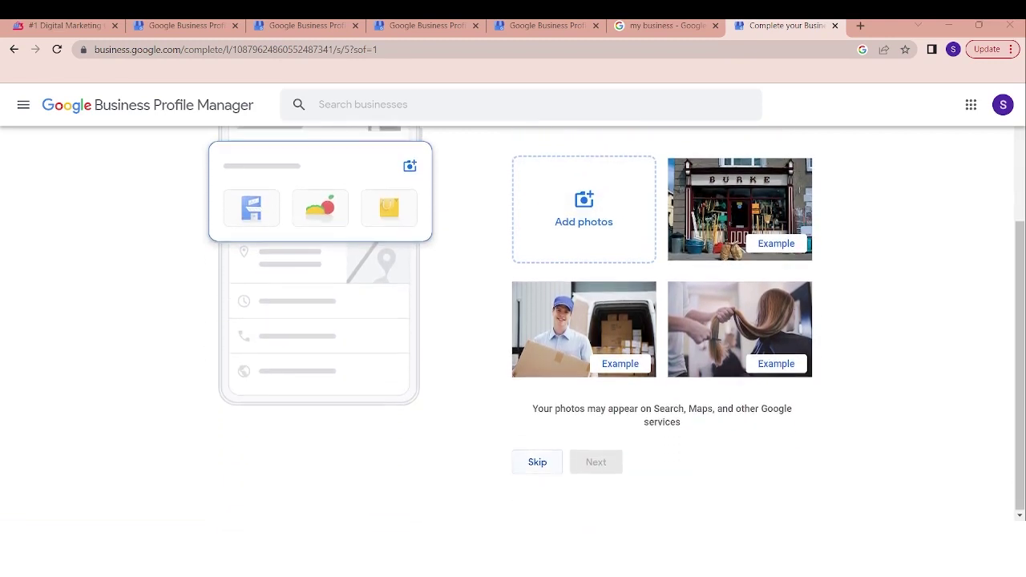
click(538, 462)
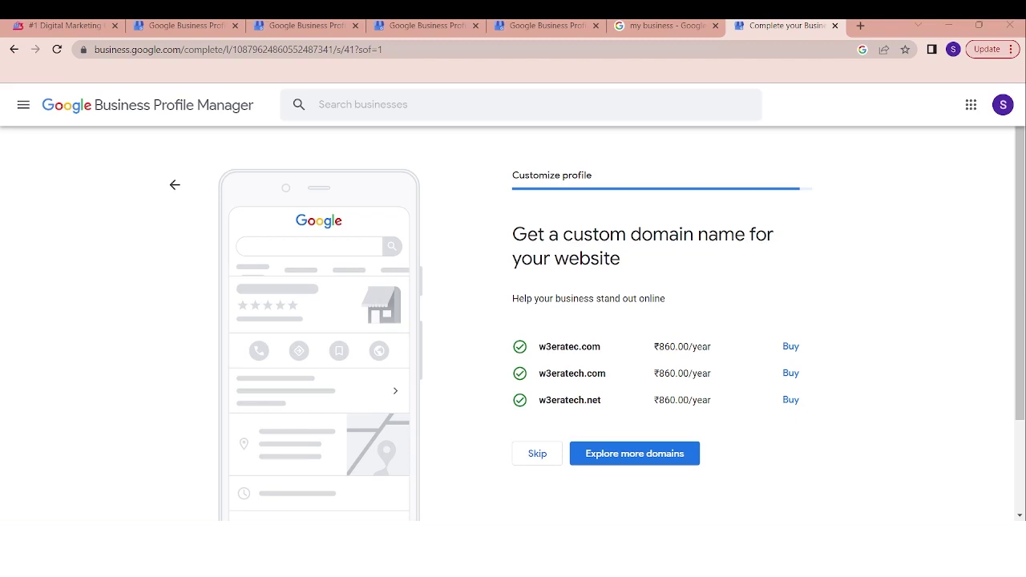
Step: Decline the custom domain name offer for the business website
click(537, 454)
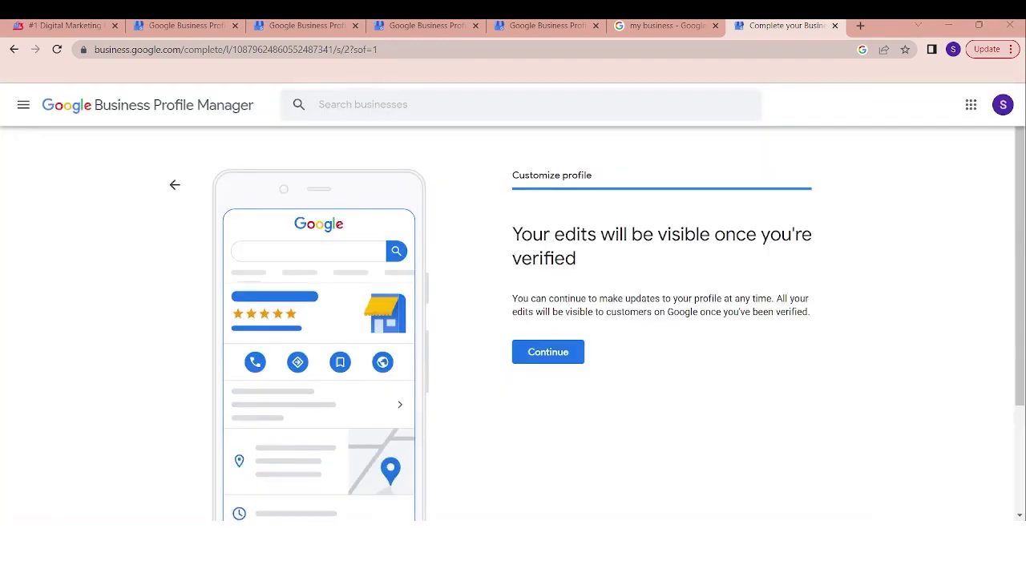